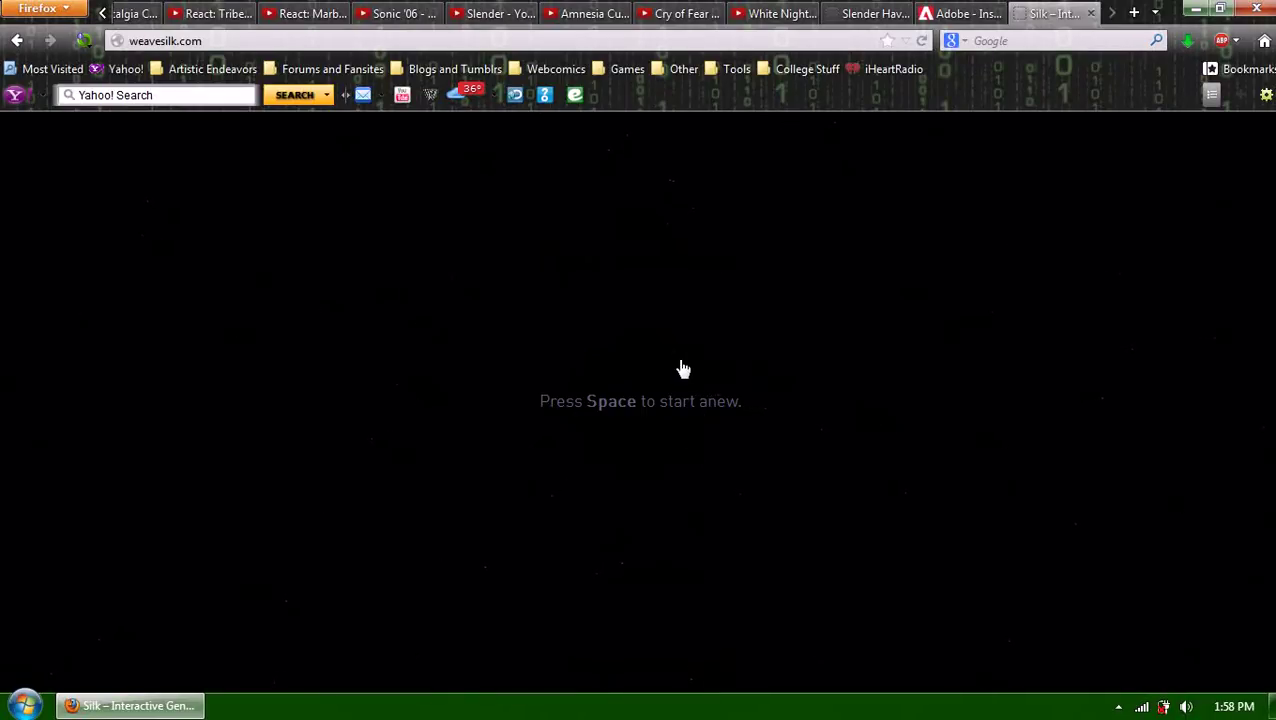
Show and then hide the taskbar's hidden notification area icons.
click(1118, 706)
click(1118, 706)
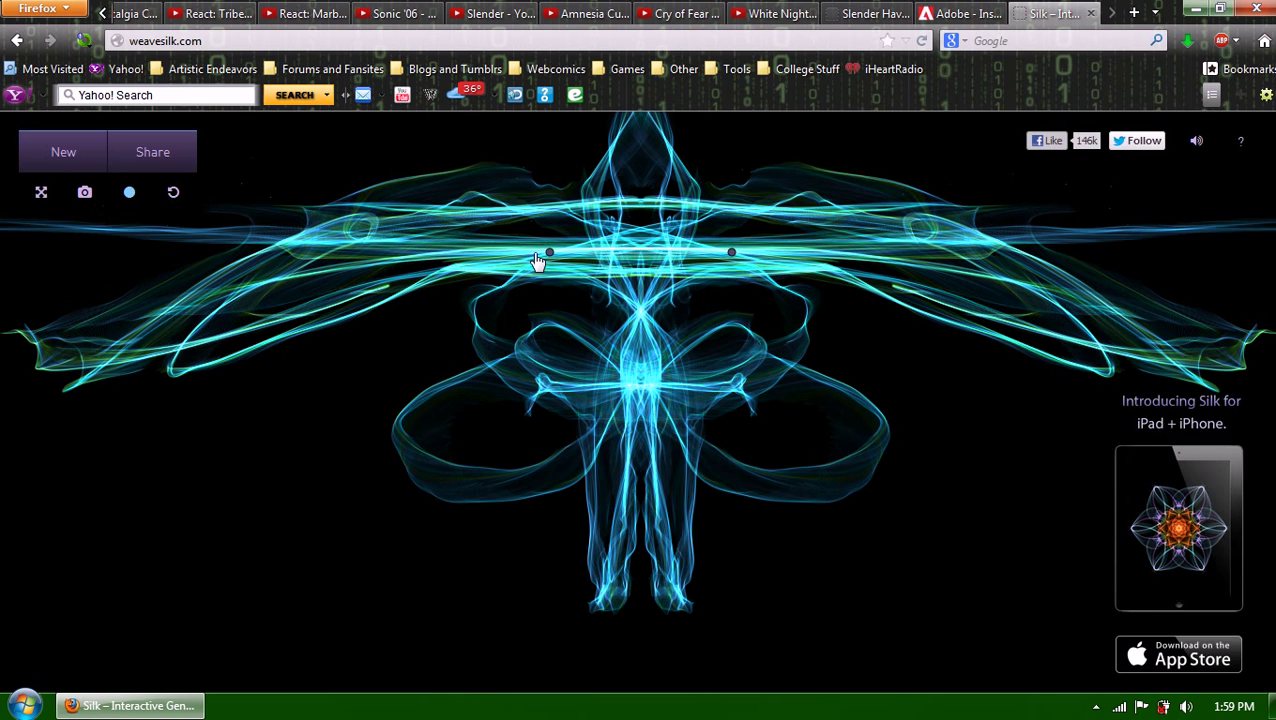
Pick a blue-tinted grey with 6-fold symmetry and weave white strands around the centre.
click(129, 196)
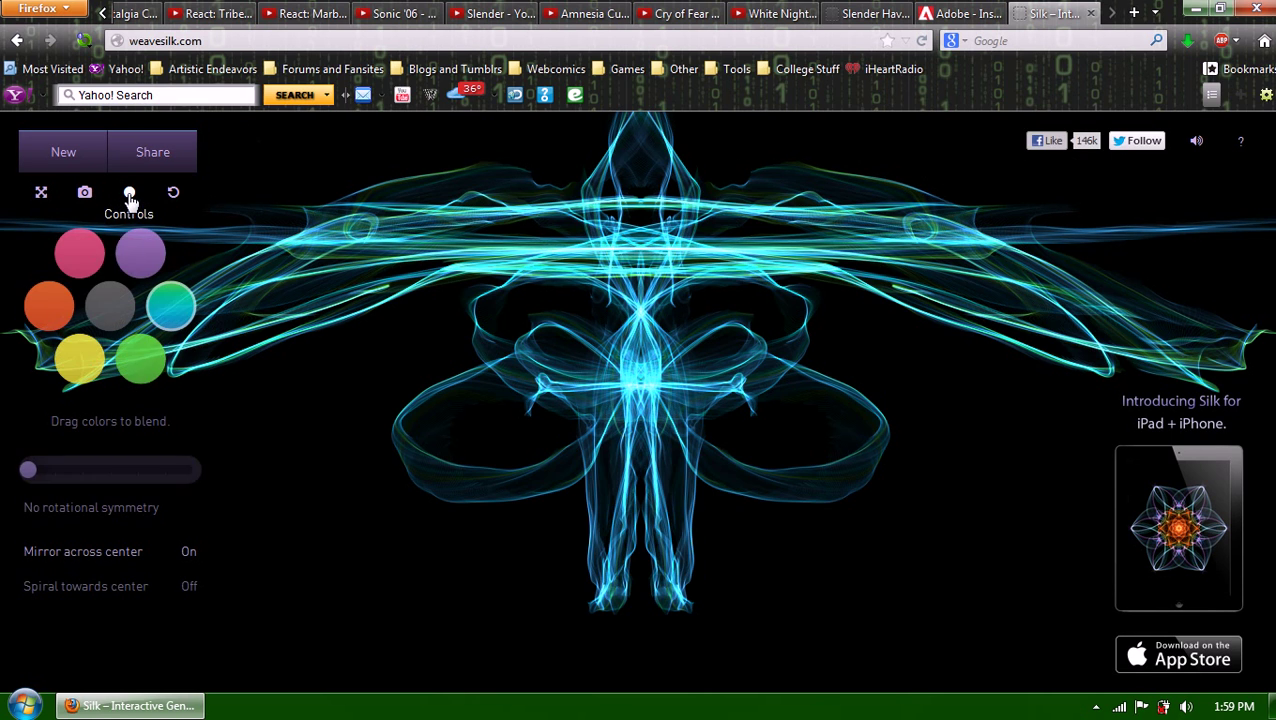
click(108, 313)
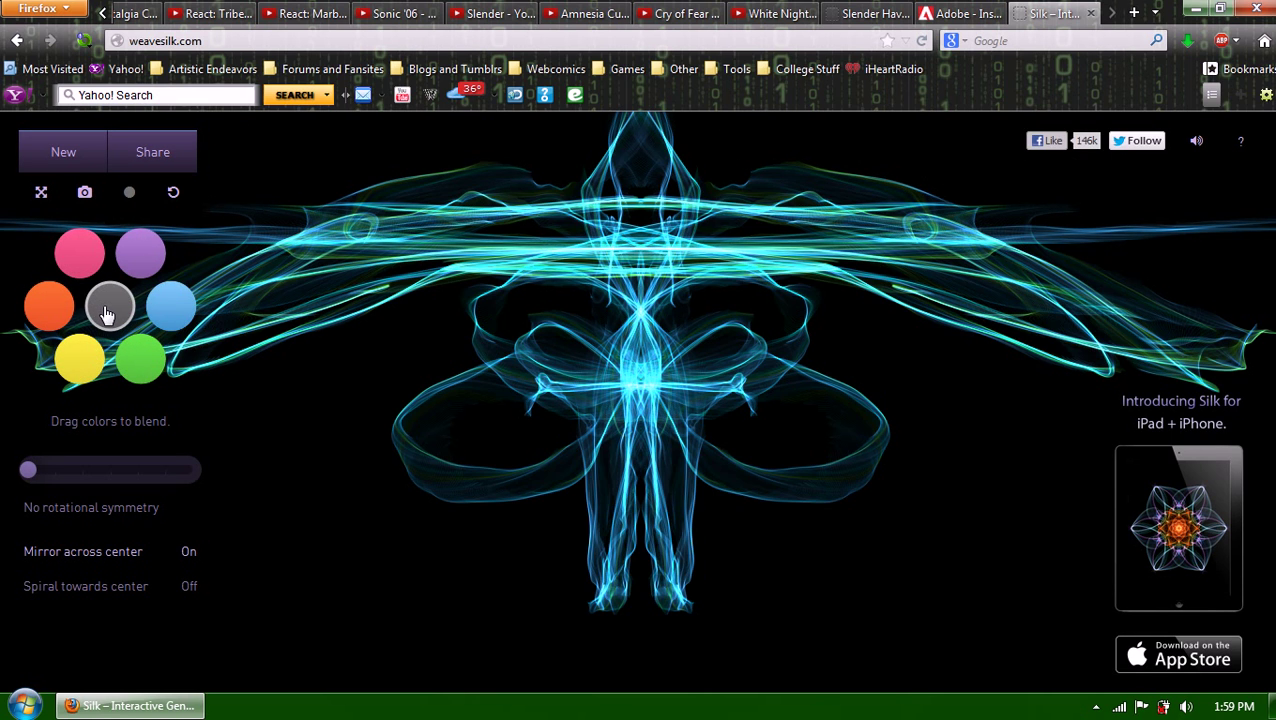
drag(108, 313, 175, 317)
drag(53, 481, 198, 481)
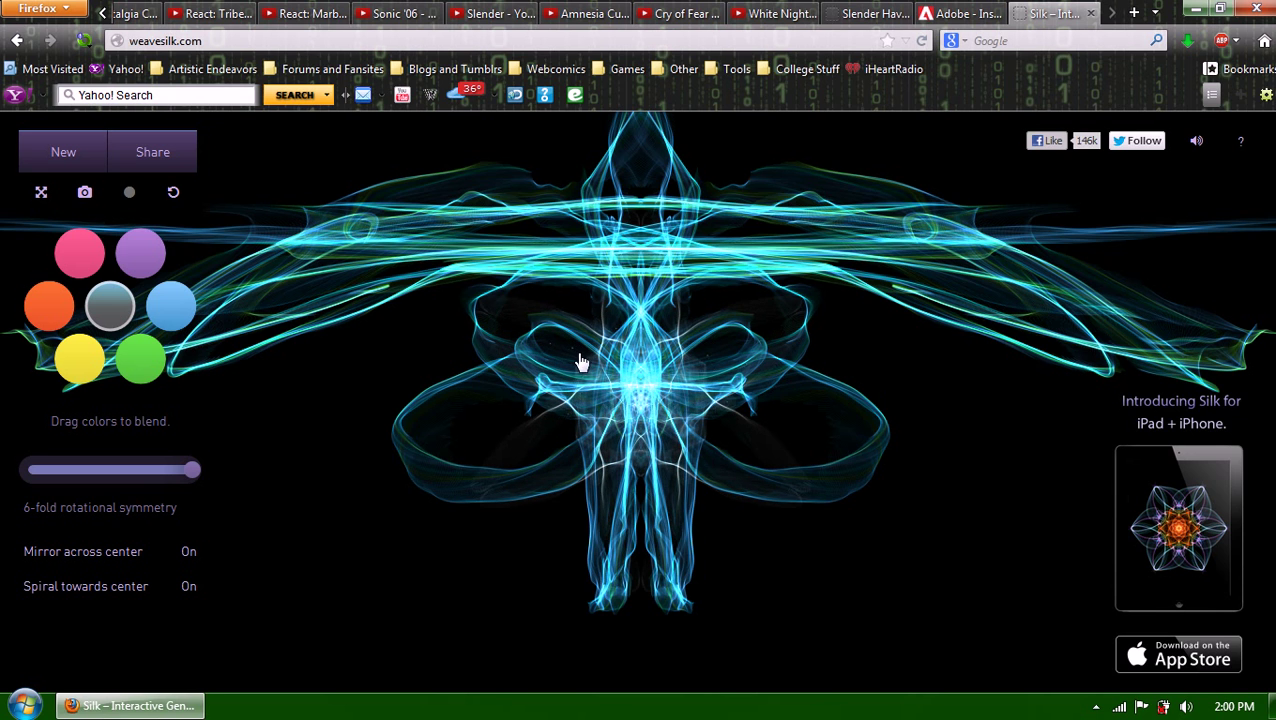
mouse_move(580, 360)
mouse_down()
mouse_move(654, 389)
mouse_move(497, 393)
mouse_move(421, 411)
mouse_move(408, 492)
mouse_move(428, 547)
mouse_move(468, 534)
mouse_move(596, 392)
mouse_move(675, 374)
mouse_move(736, 394)
mouse_move(913, 330)
mouse_move(766, 366)
mouse_up()
drag(667, 400, 612, 407)
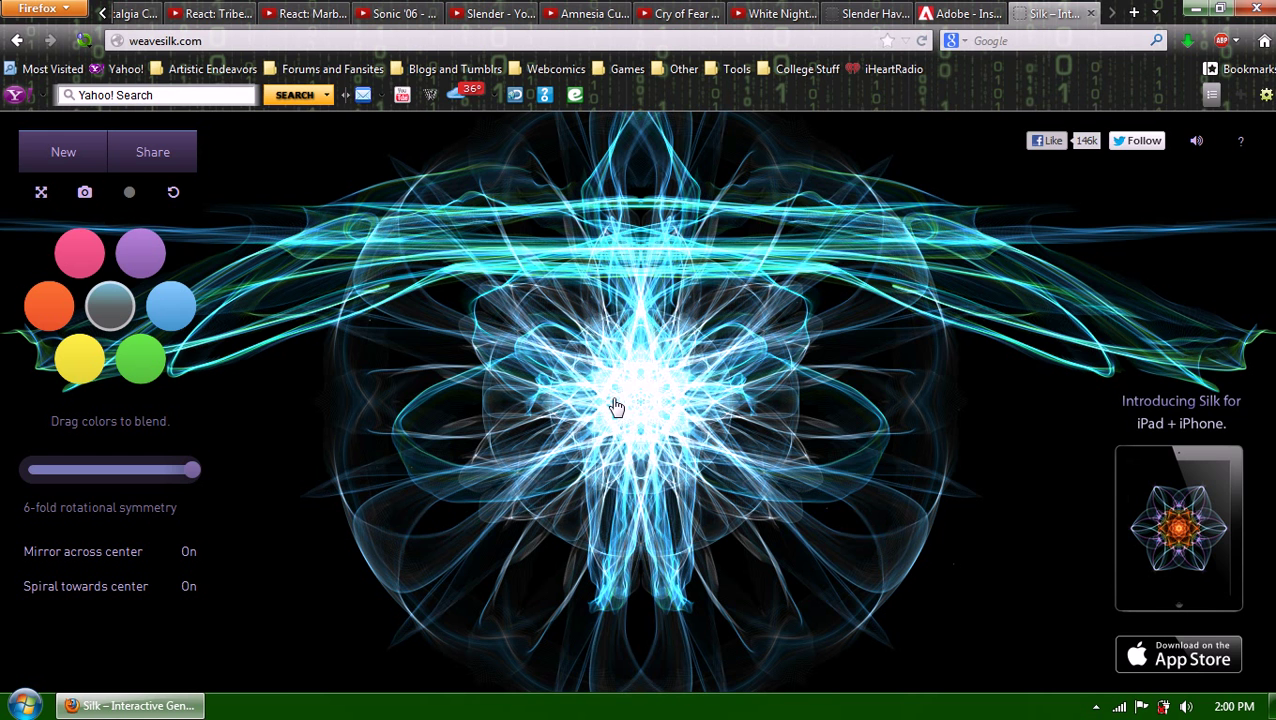
Start a new canvas, draw a dense white six-fold pattern, and blend purple into pink.
click(64, 152)
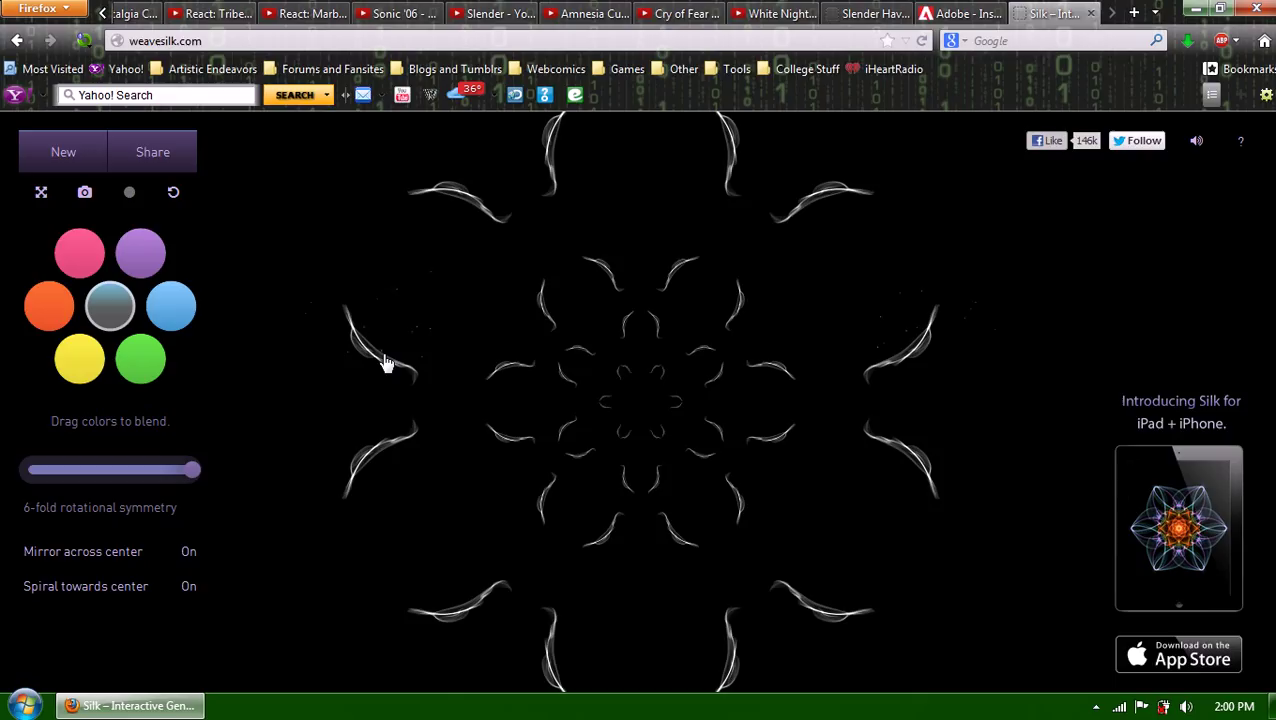
mouse_move(385, 362)
mouse_down()
mouse_move(439, 336)
mouse_move(452, 299)
mouse_move(381, 246)
mouse_move(326, 232)
mouse_move(375, 242)
mouse_move(482, 319)
mouse_move(635, 400)
mouse_move(406, 357)
mouse_move(515, 357)
mouse_move(491, 317)
mouse_move(460, 308)
mouse_move(509, 337)
mouse_up()
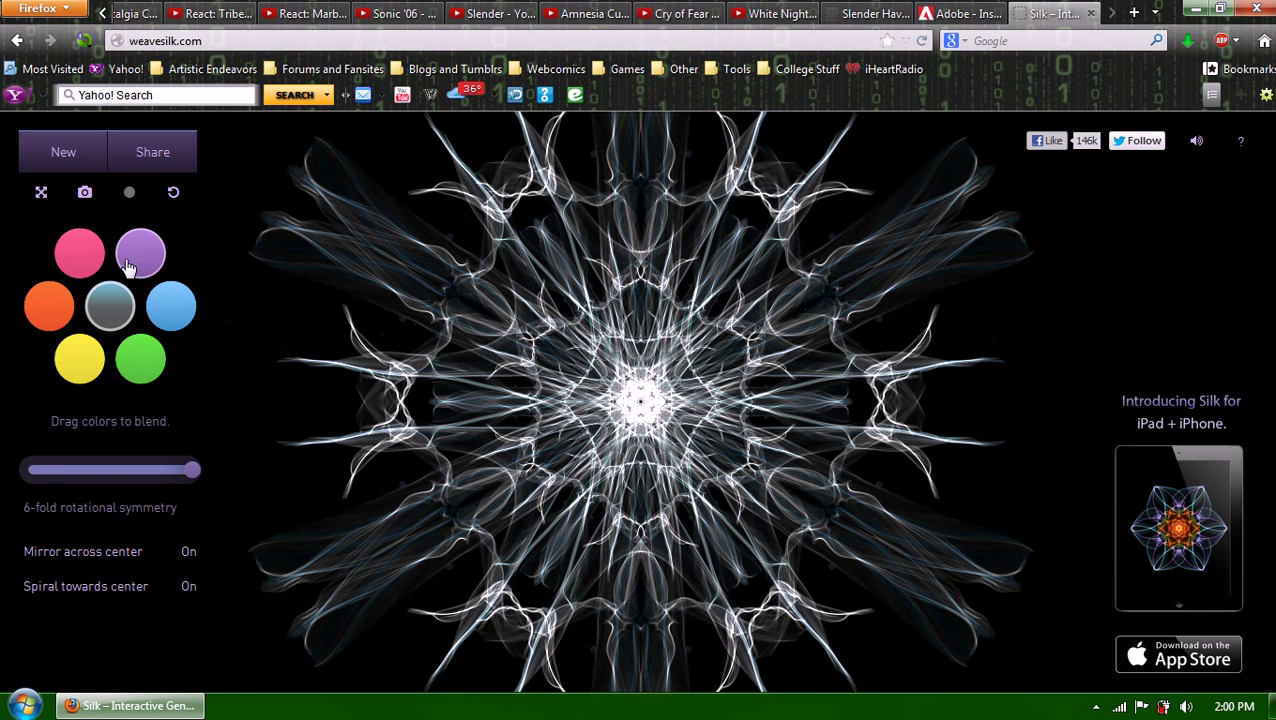
drag(130, 262, 78, 258)
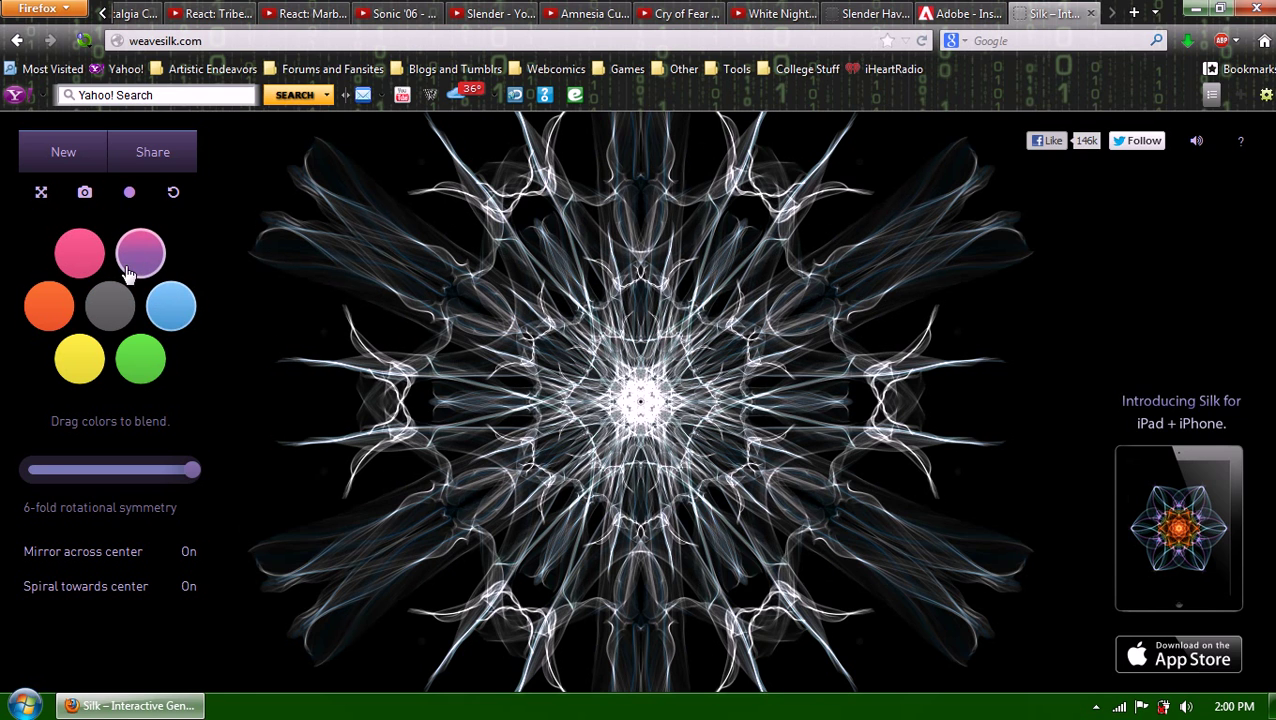
drag(80, 254, 57, 320)
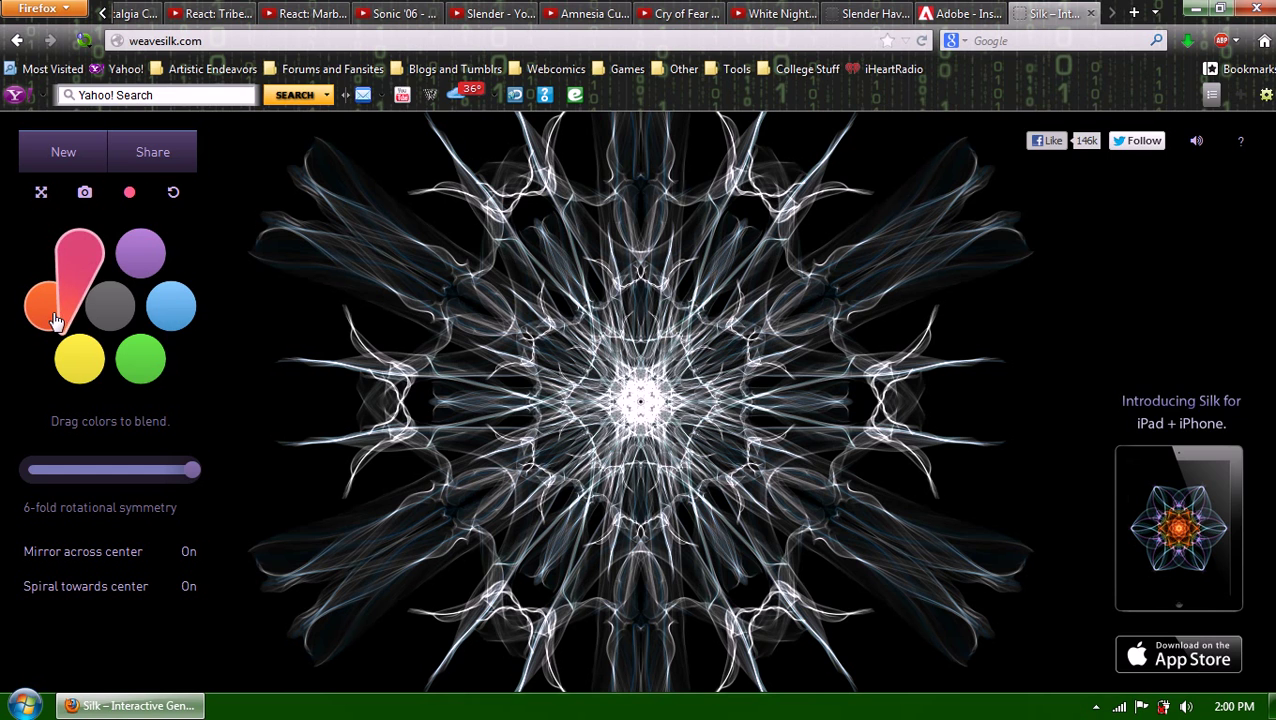
With spiral off, draw a pink ring around the centre, then sweep green strands outward.
click(188, 576)
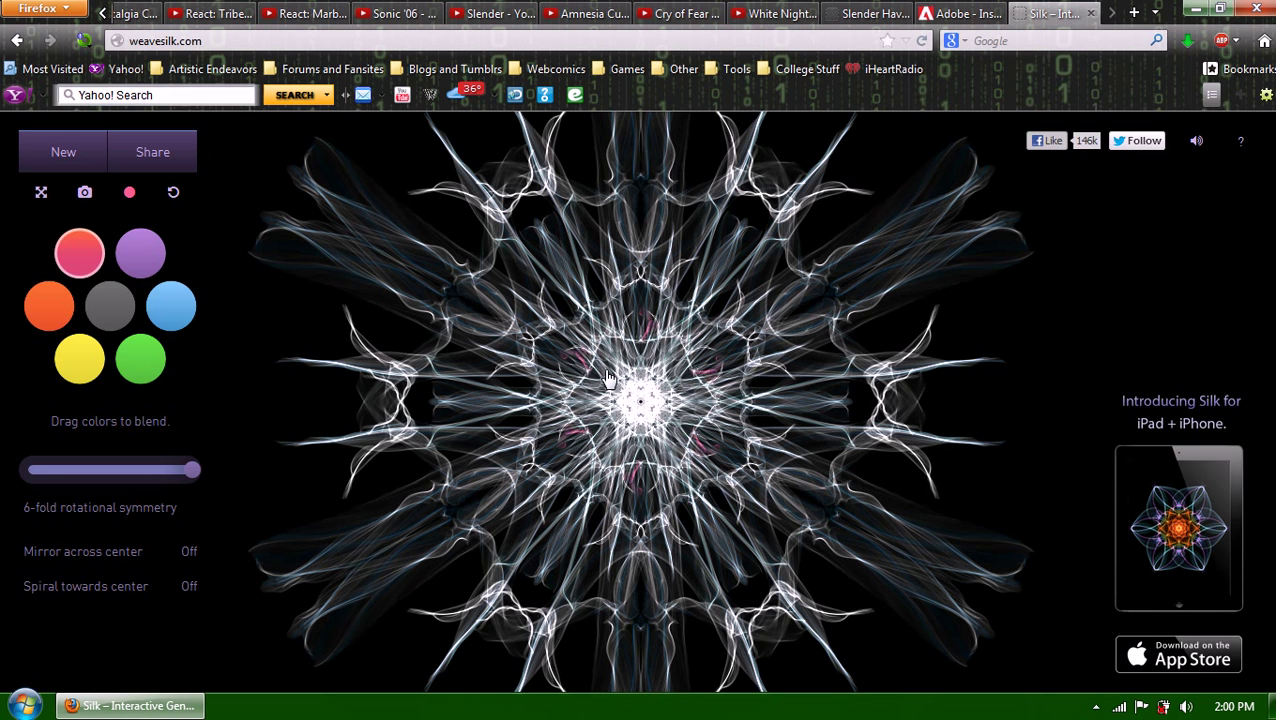
mouse_move(607, 378)
mouse_down()
mouse_move(702, 361)
mouse_move(717, 461)
mouse_move(657, 470)
mouse_move(564, 449)
mouse_move(515, 378)
mouse_move(483, 365)
mouse_move(450, 379)
mouse_move(438, 426)
mouse_move(449, 440)
mouse_move(494, 425)
mouse_move(587, 346)
mouse_move(636, 333)
mouse_move(761, 340)
mouse_move(851, 381)
mouse_move(867, 423)
mouse_move(819, 434)
mouse_move(661, 404)
mouse_move(446, 325)
mouse_up()
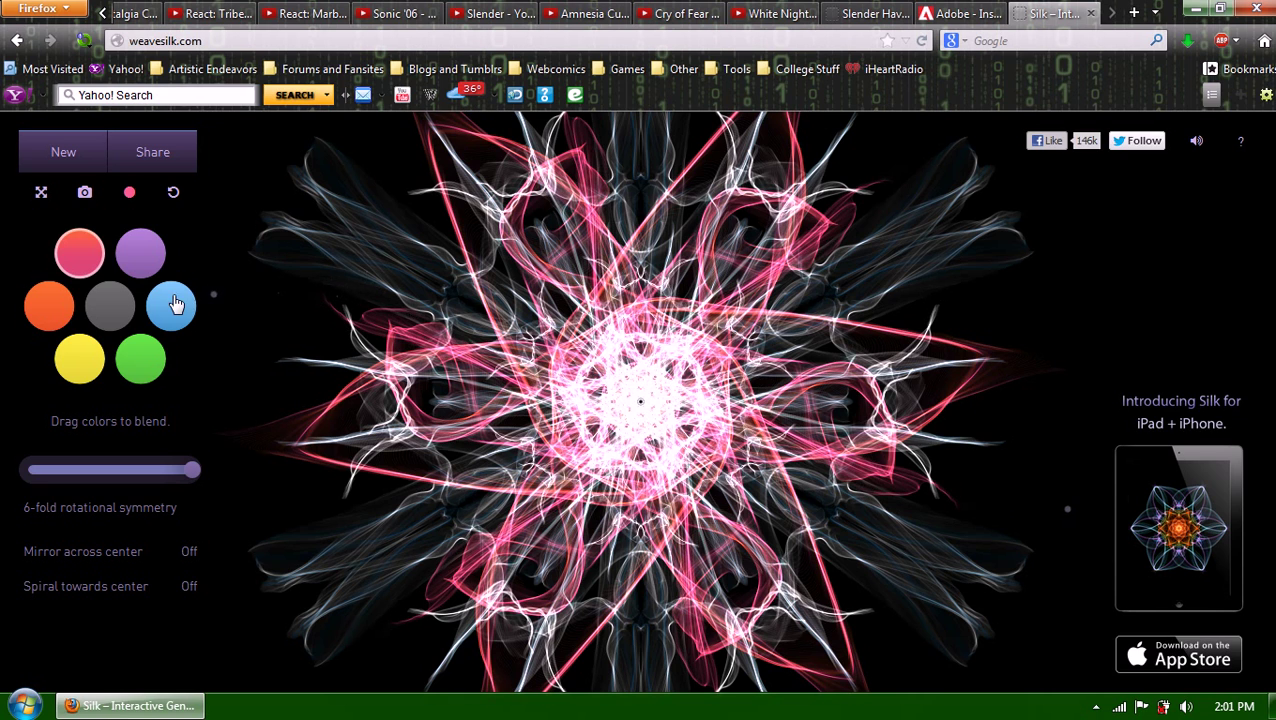
click(138, 362)
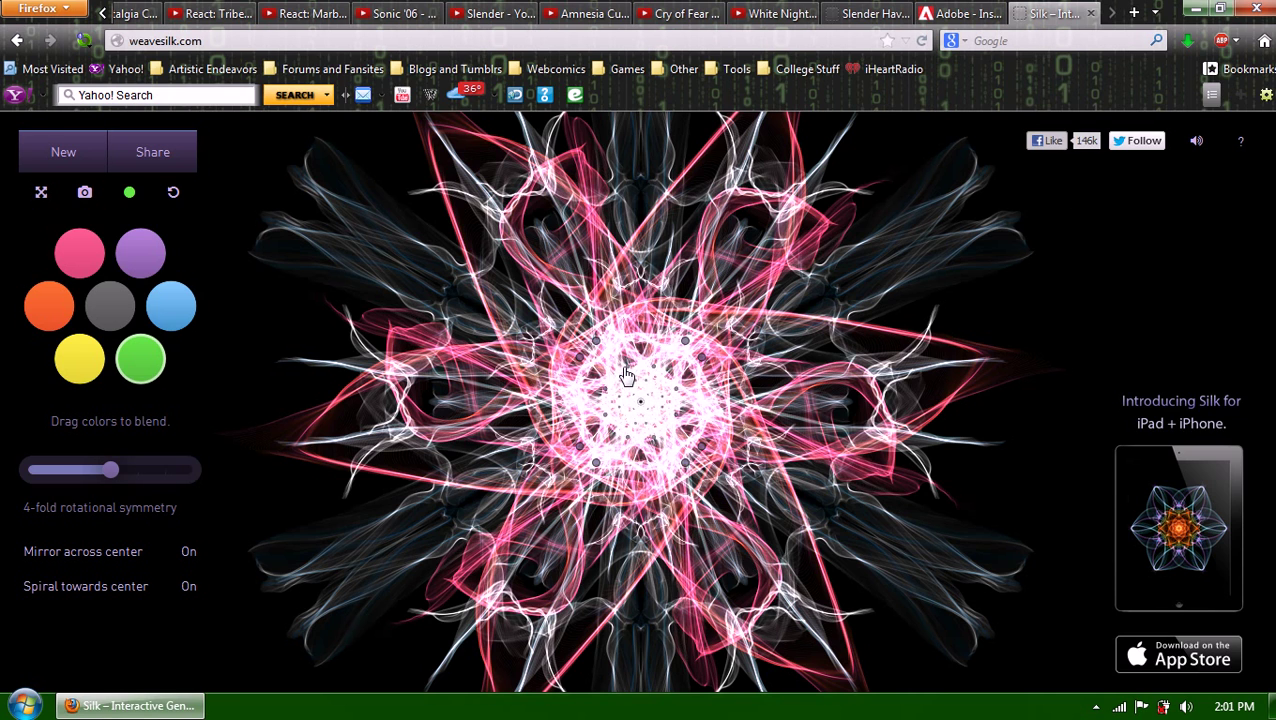
mouse_move(685, 346)
mouse_down()
mouse_move(852, 345)
mouse_move(1034, 367)
mouse_move(1074, 387)
mouse_move(672, 418)
mouse_move(597, 398)
mouse_up()
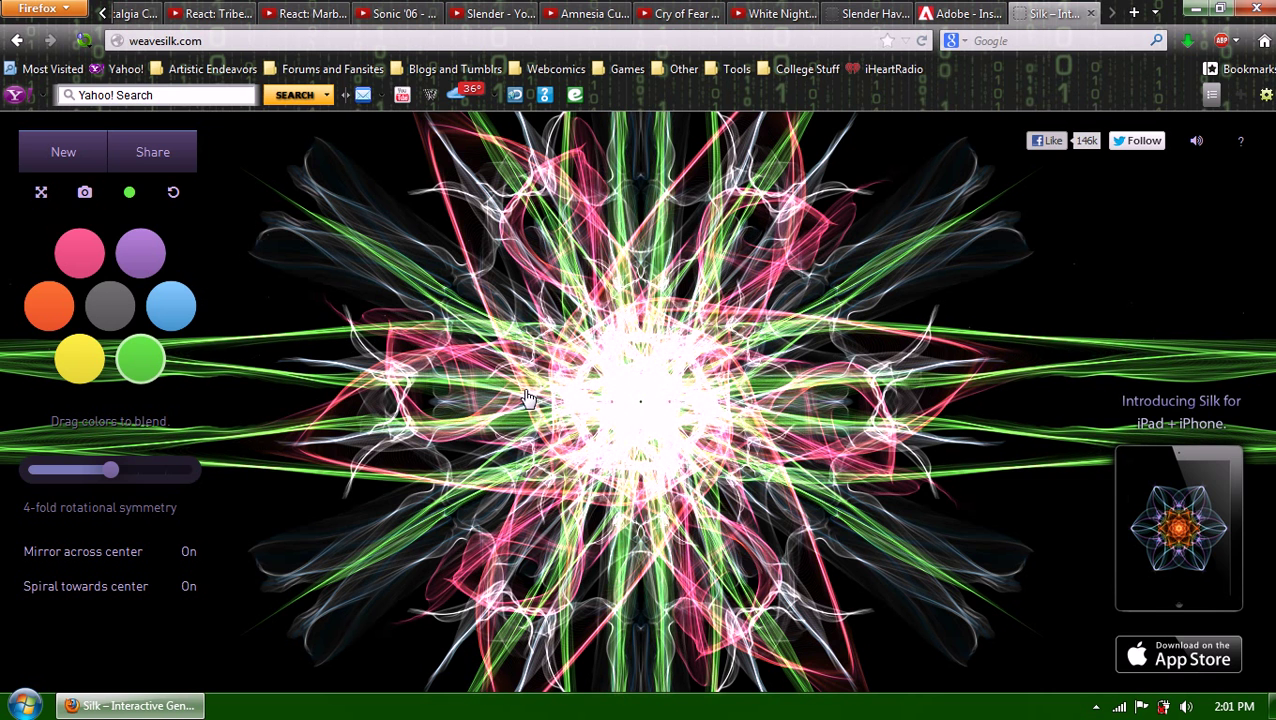
Clear the canvas, try a green four-fold pattern, and clear it once more.
click(46, 168)
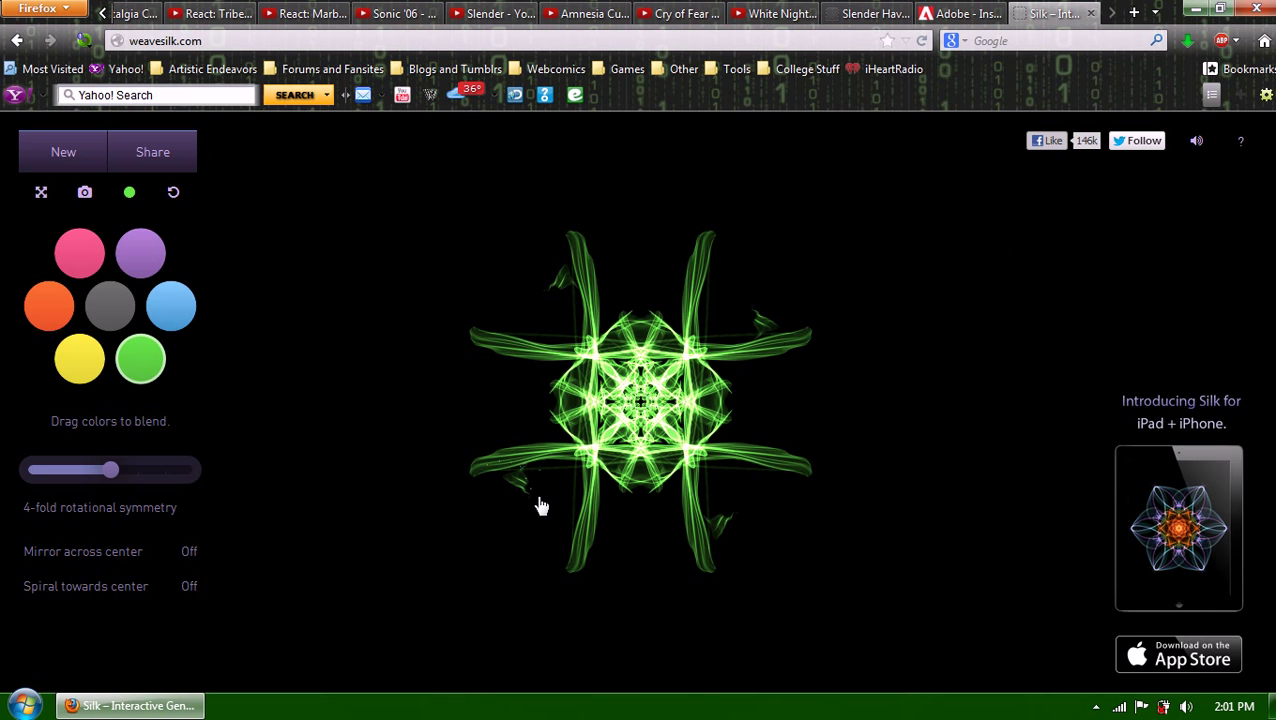
mouse_move(539, 505)
mouse_down()
mouse_move(476, 483)
mouse_move(439, 452)
mouse_move(416, 395)
mouse_move(414, 351)
mouse_move(455, 268)
mouse_move(479, 234)
mouse_move(525, 211)
mouse_move(488, 189)
mouse_move(390, 224)
mouse_move(349, 295)
mouse_move(336, 351)
mouse_move(346, 409)
mouse_move(349, 366)
mouse_move(412, 262)
mouse_move(457, 217)
mouse_move(479, 223)
mouse_move(316, 428)
mouse_up()
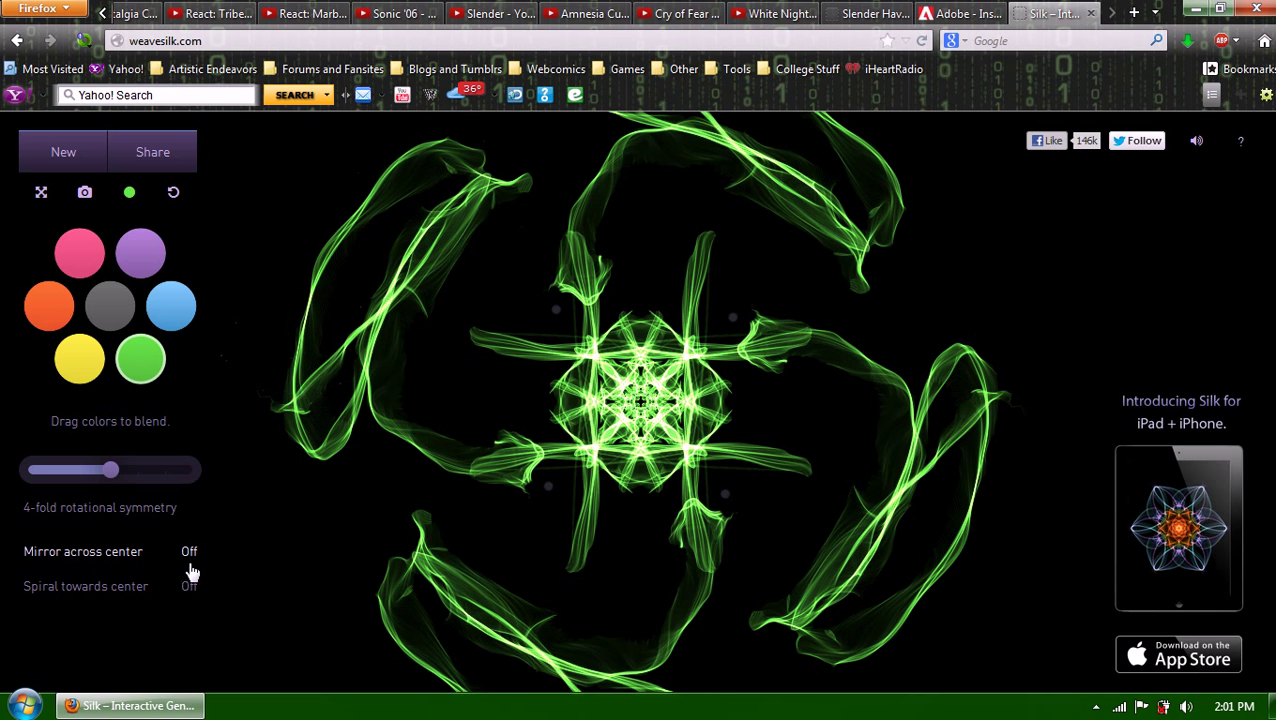
click(50, 167)
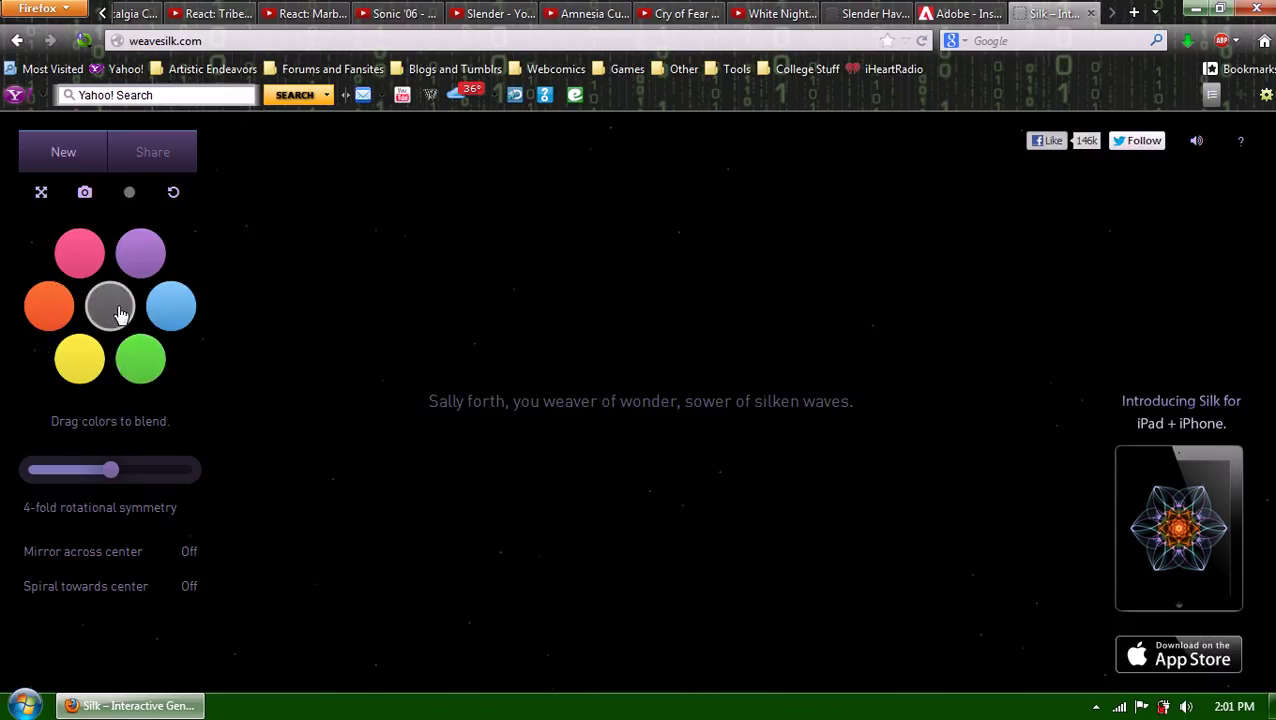
Turn mirroring on and draw a glowing mirrored square with thickened lines.
click(192, 565)
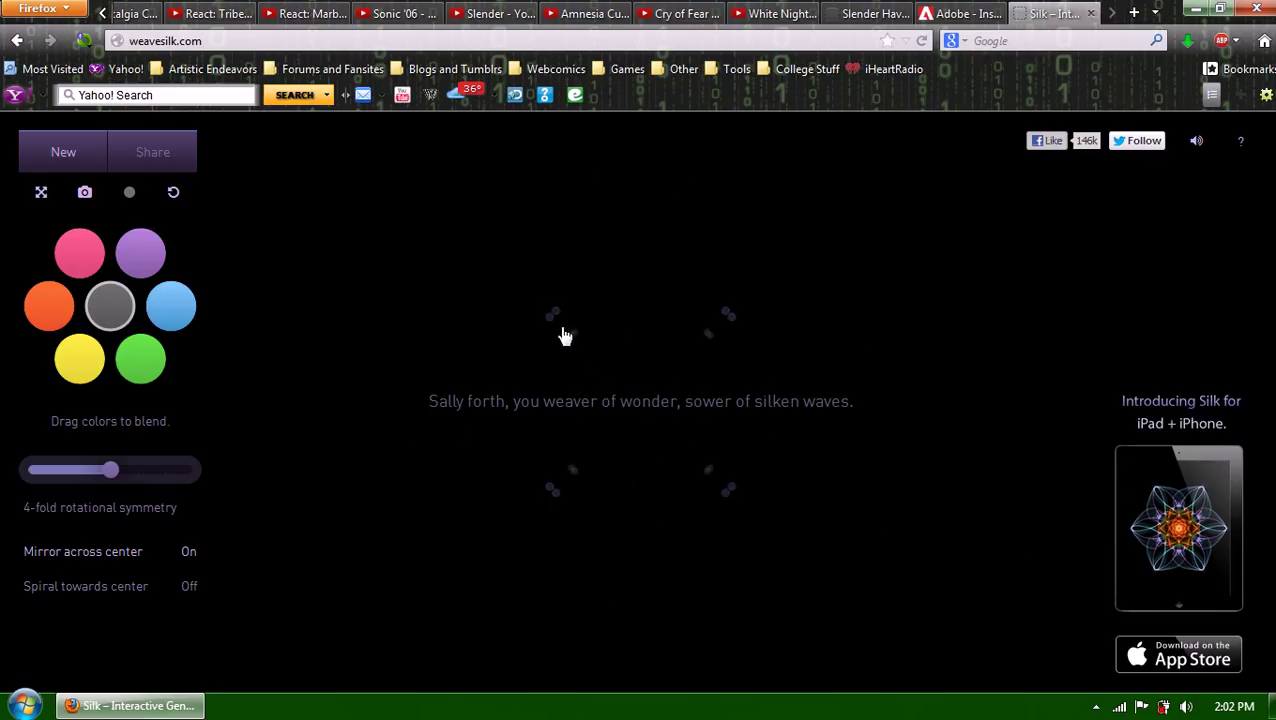
drag(564, 335, 881, 342)
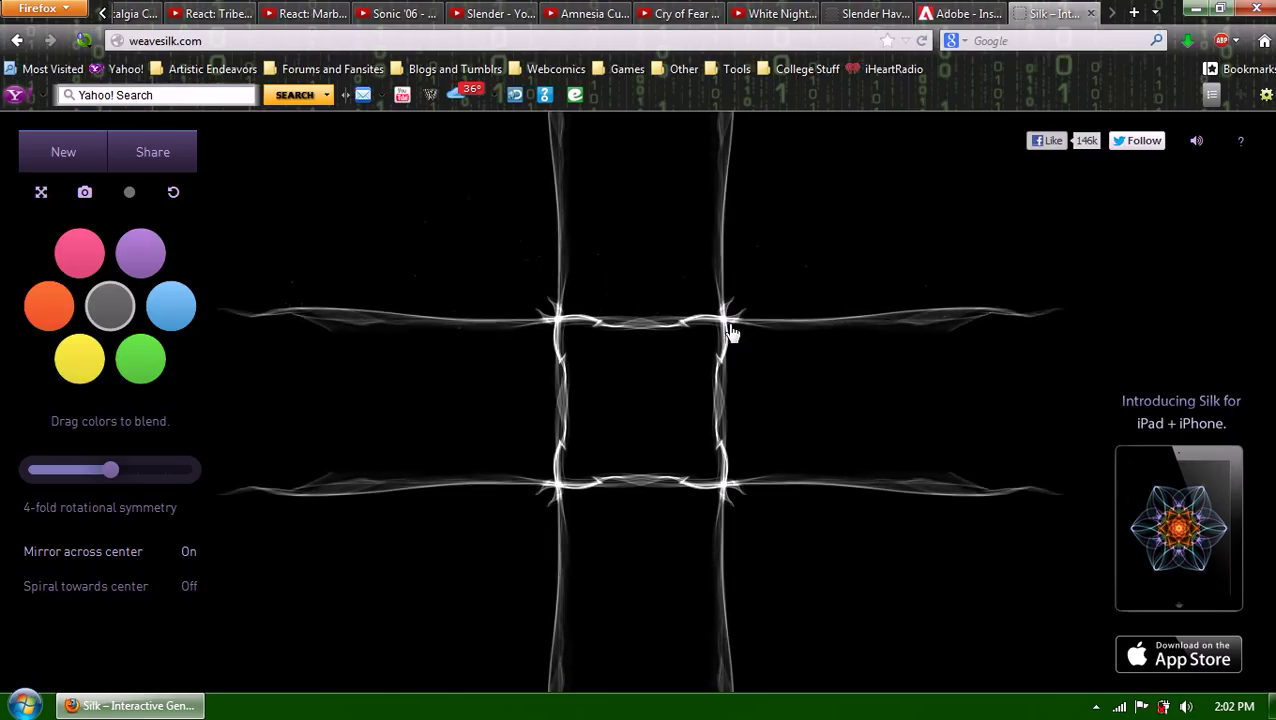
mouse_move(642, 330)
mouse_down()
mouse_move(304, 311)
mouse_move(333, 326)
mouse_up()
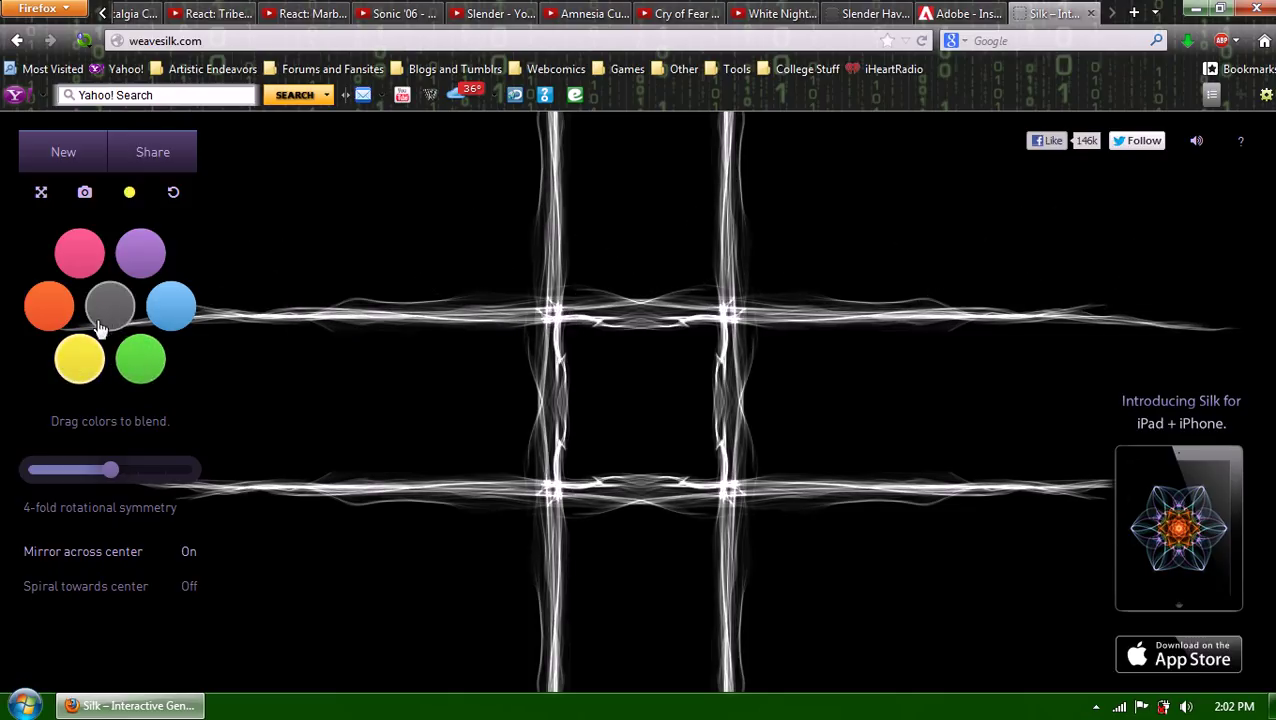
Blend in yellow, change the rotational symmetry, and draw yellow strands outward from the centre.
drag(77, 392, 79, 380)
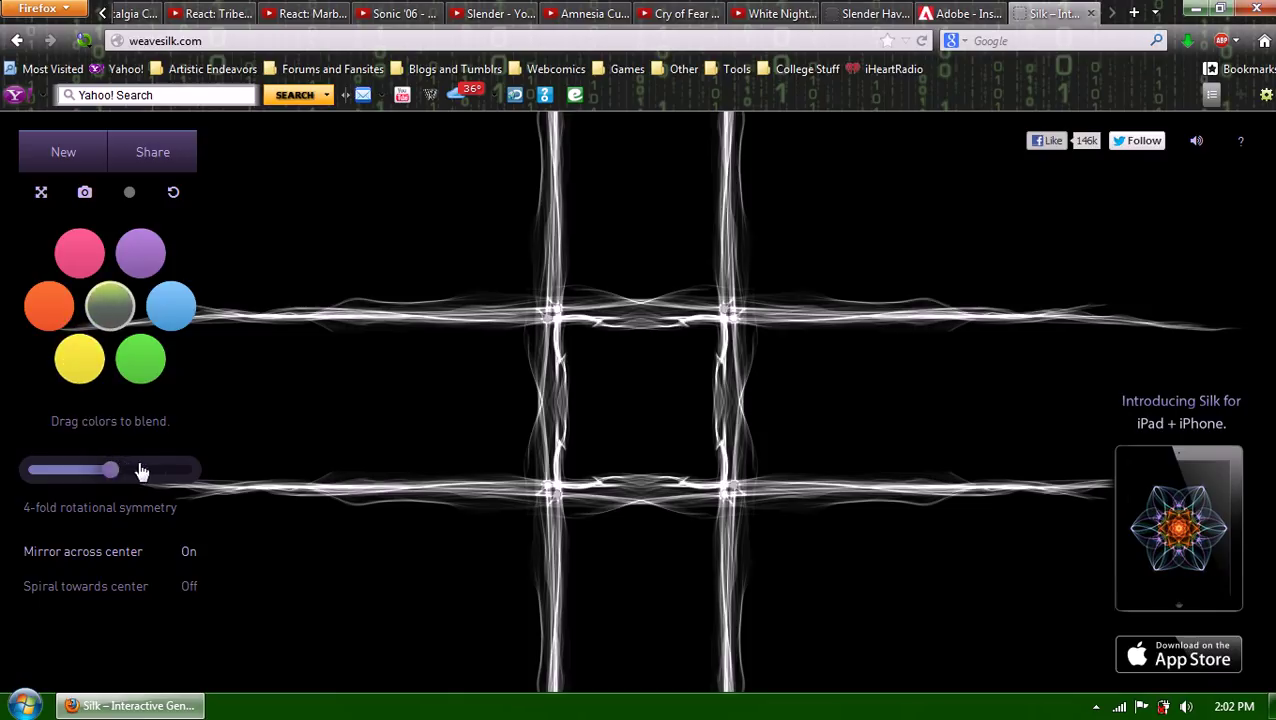
drag(142, 472, 115, 477)
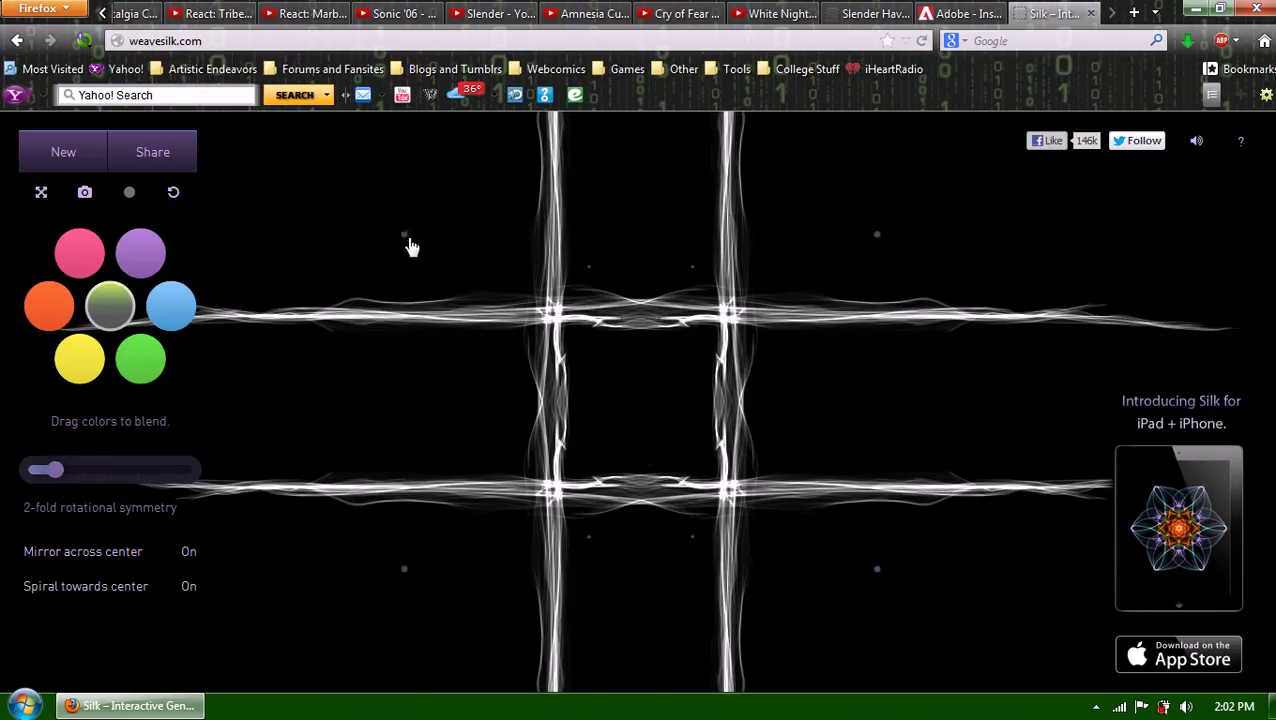
mouse_move(622, 373)
mouse_down()
mouse_move(670, 393)
mouse_move(739, 399)
mouse_move(958, 394)
mouse_move(707, 402)
mouse_move(561, 340)
mouse_move(409, 250)
mouse_move(580, 382)
mouse_move(899, 540)
mouse_move(656, 403)
mouse_move(664, 291)
mouse_move(639, 130)
mouse_move(637, 478)
mouse_up()
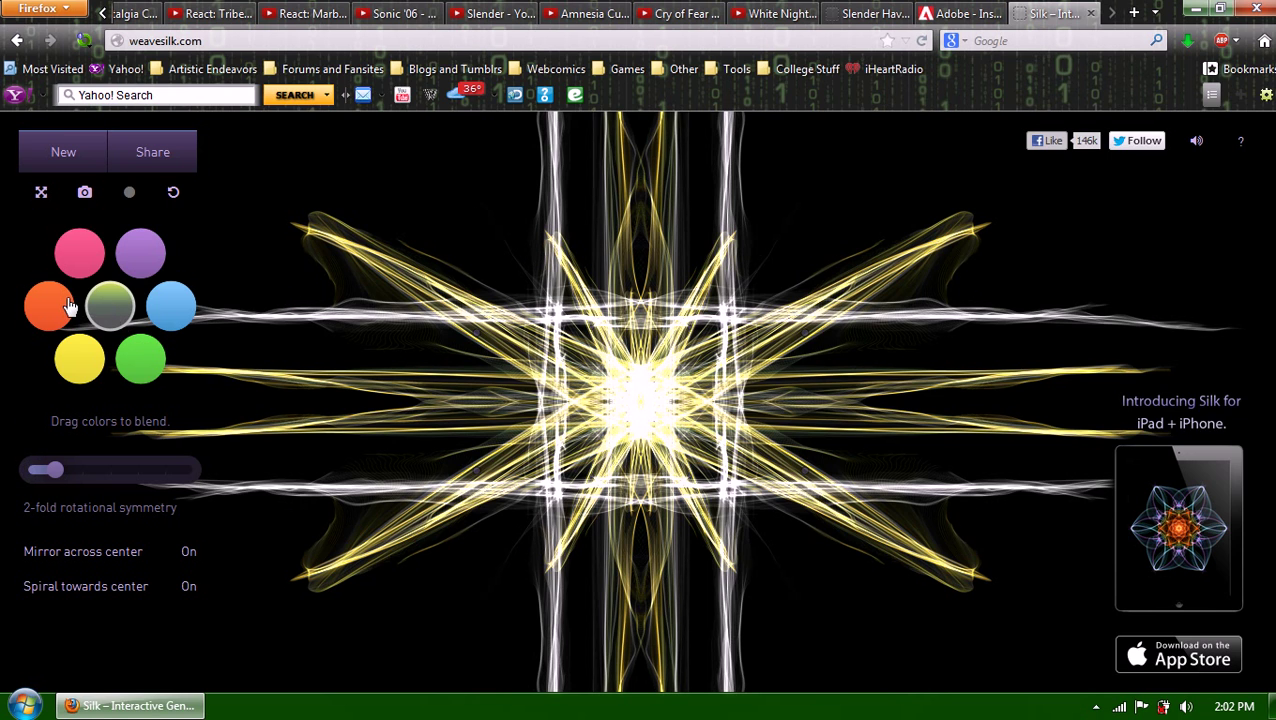
Switch to pink and add pink looping strands across both sides of the pattern.
drag(79, 280, 59, 311)
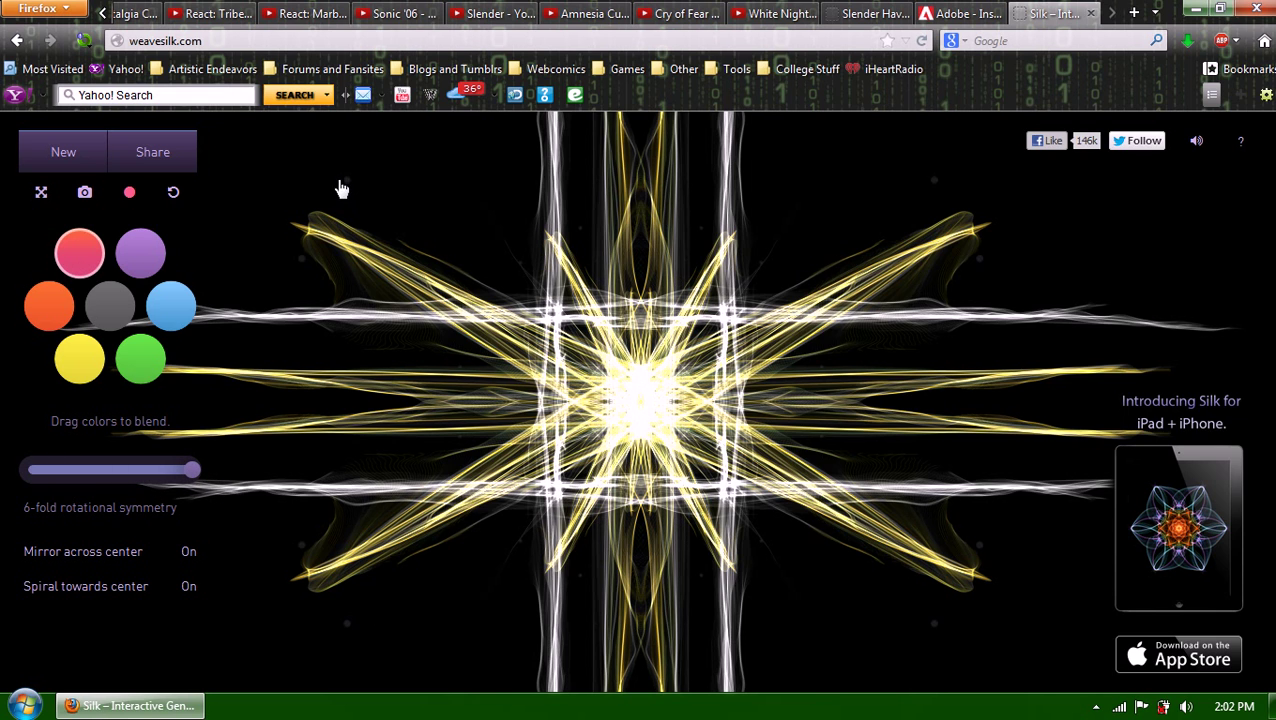
mouse_move(478, 250)
mouse_down()
mouse_move(641, 312)
mouse_move(950, 352)
mouse_up()
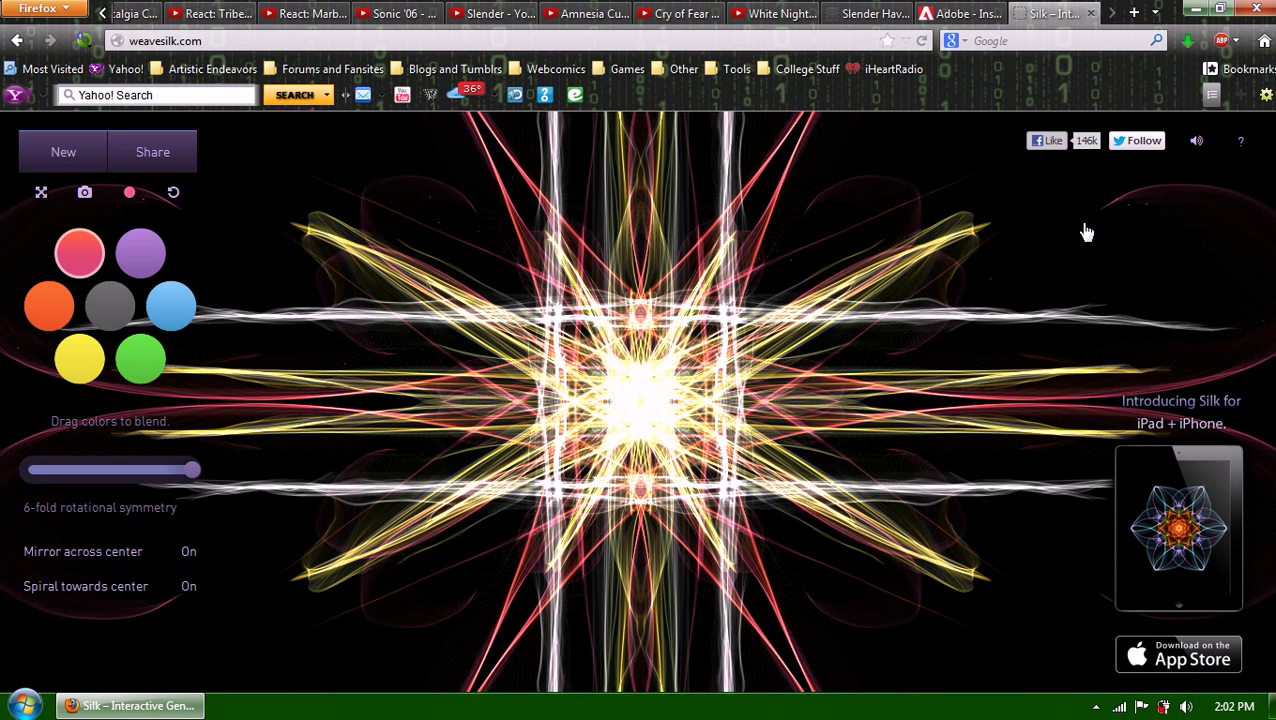
mouse_move(1022, 284)
mouse_down()
mouse_move(880, 316)
mouse_move(742, 322)
mouse_up()
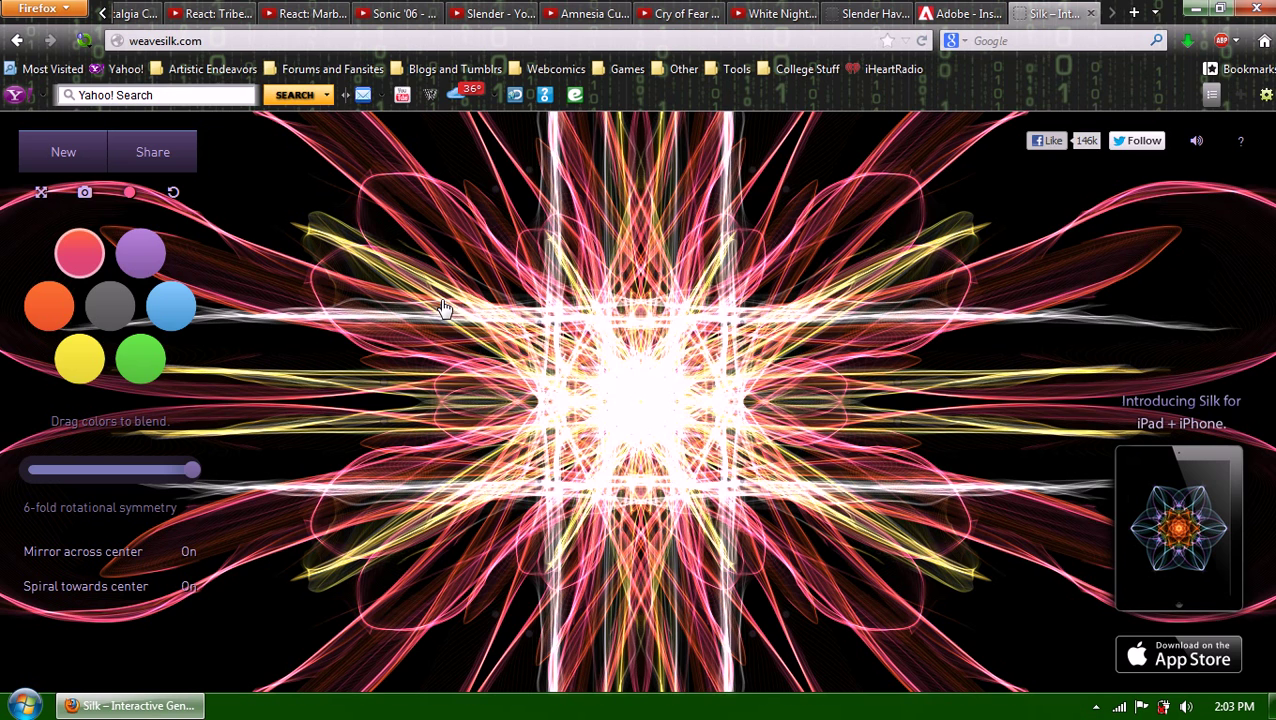
Share the drawing to Twitter, then close the Twitter sign-in page.
click(1096, 706)
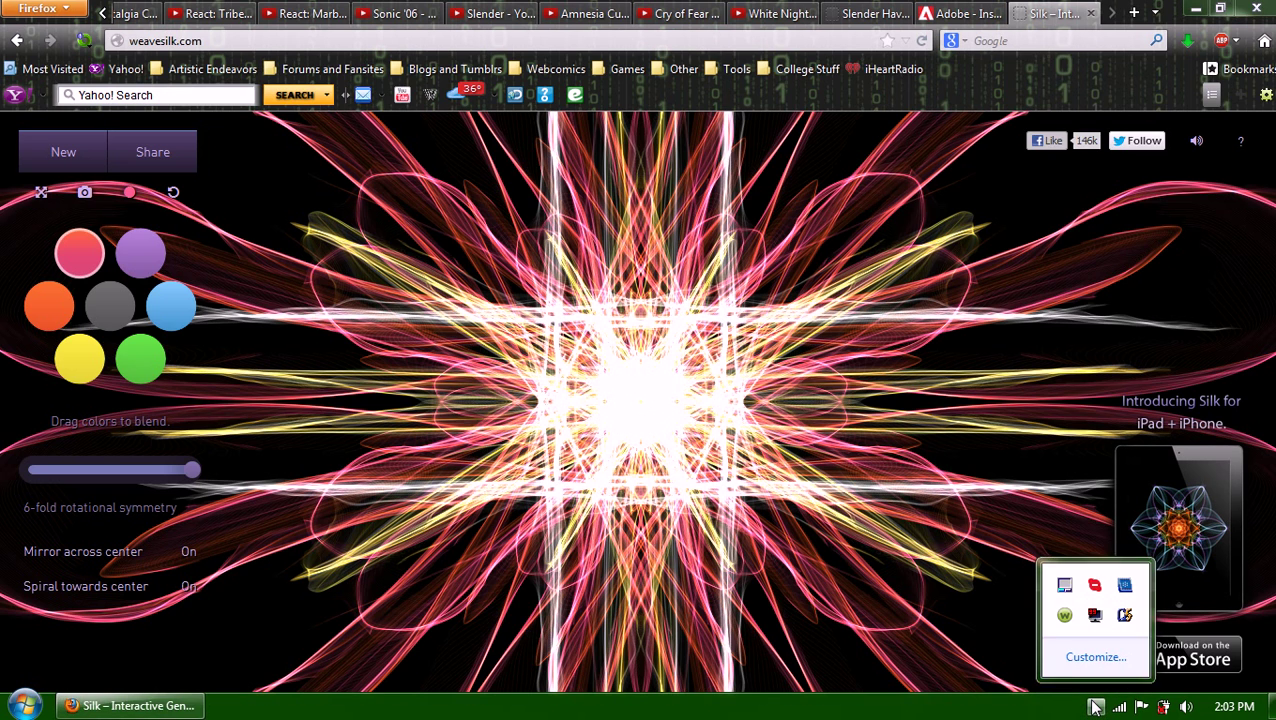
click(1096, 706)
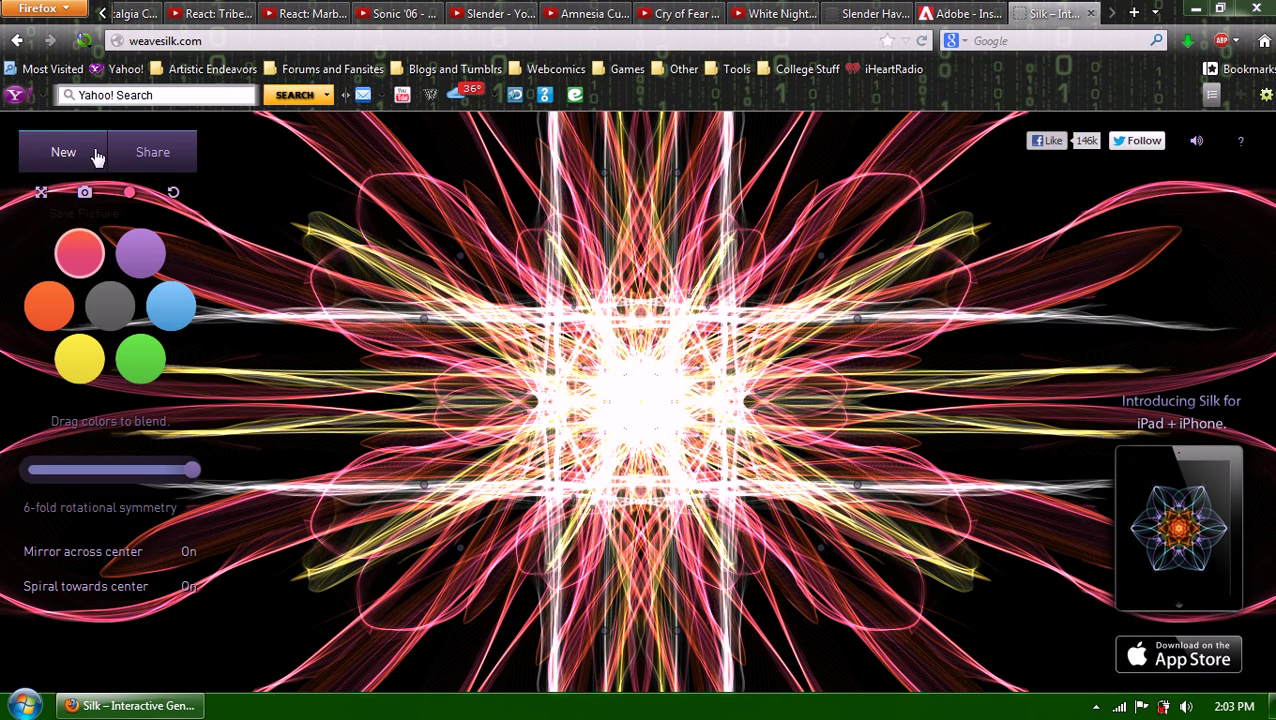
click(160, 153)
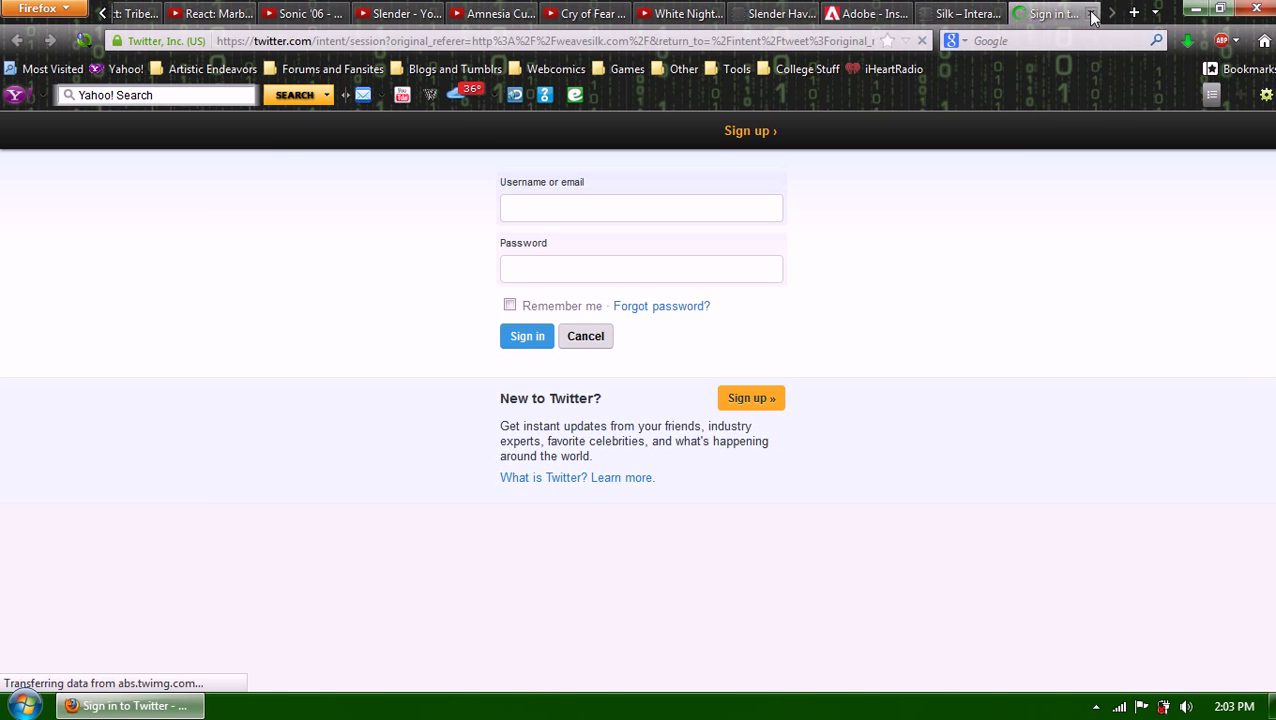
click(1092, 14)
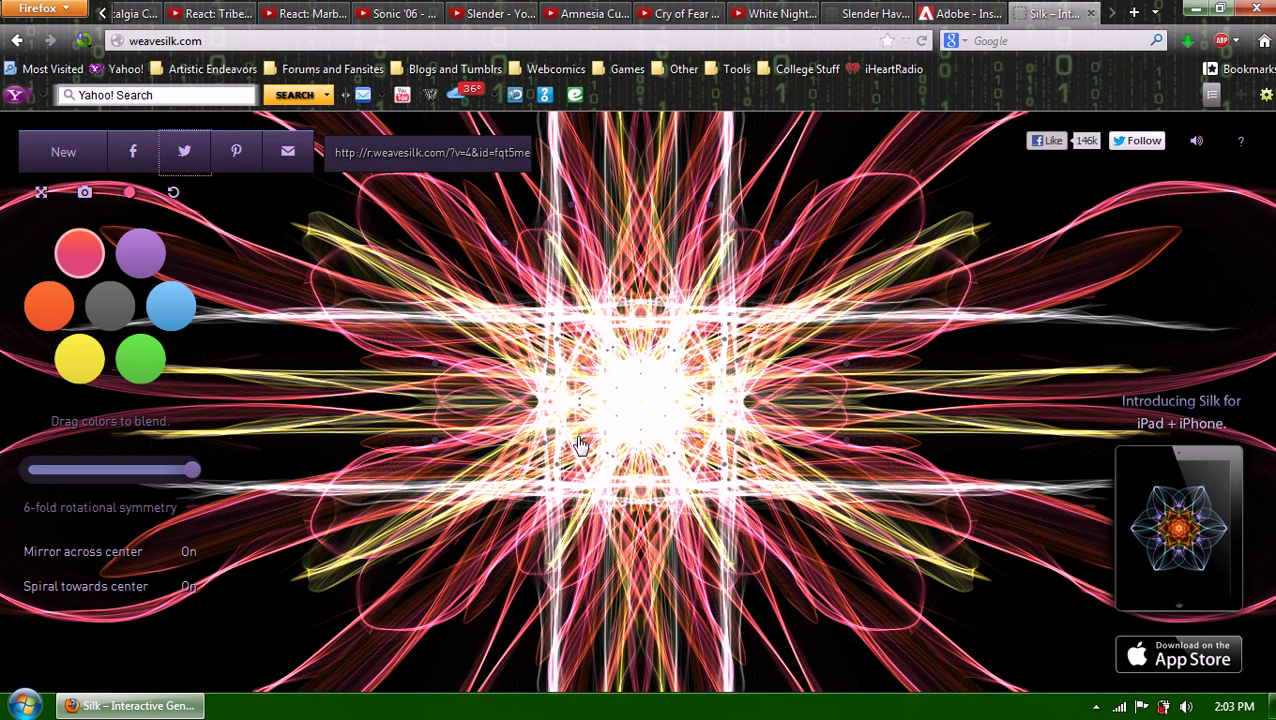
On a new canvas, blend blue into green for cyan and draw symmetric strands extending sideways.
click(62, 155)
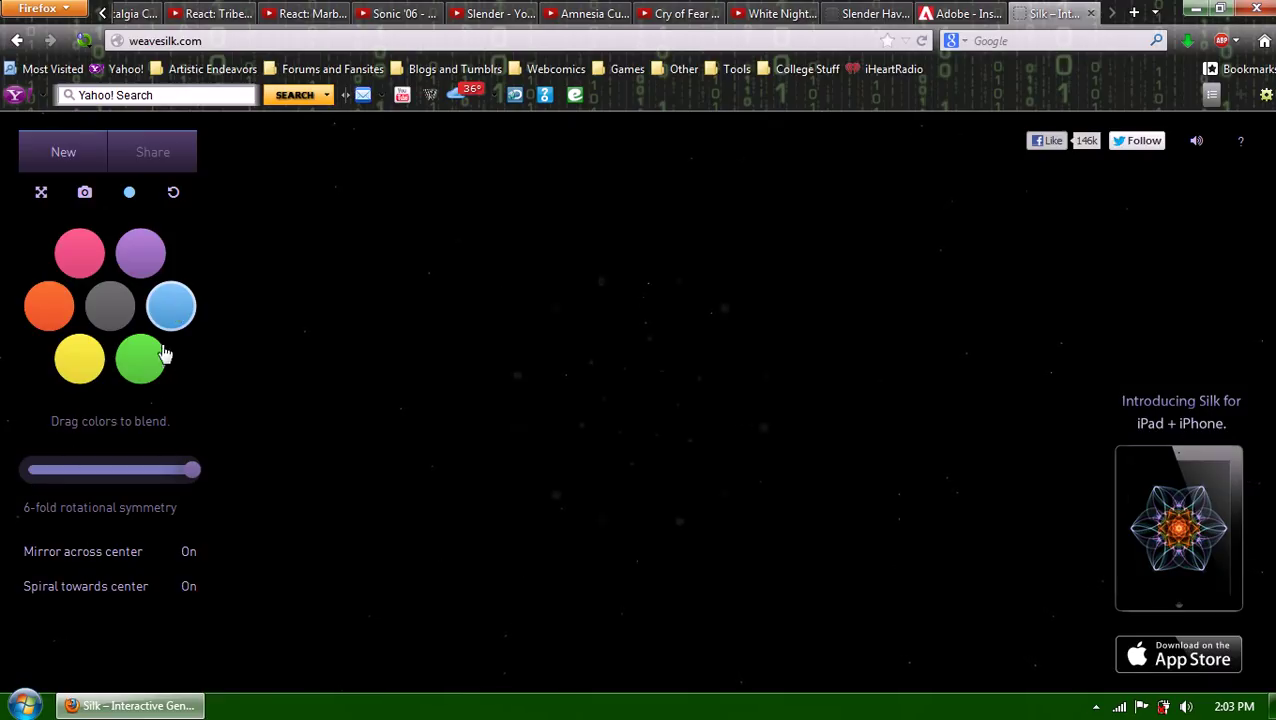
drag(166, 318, 124, 340)
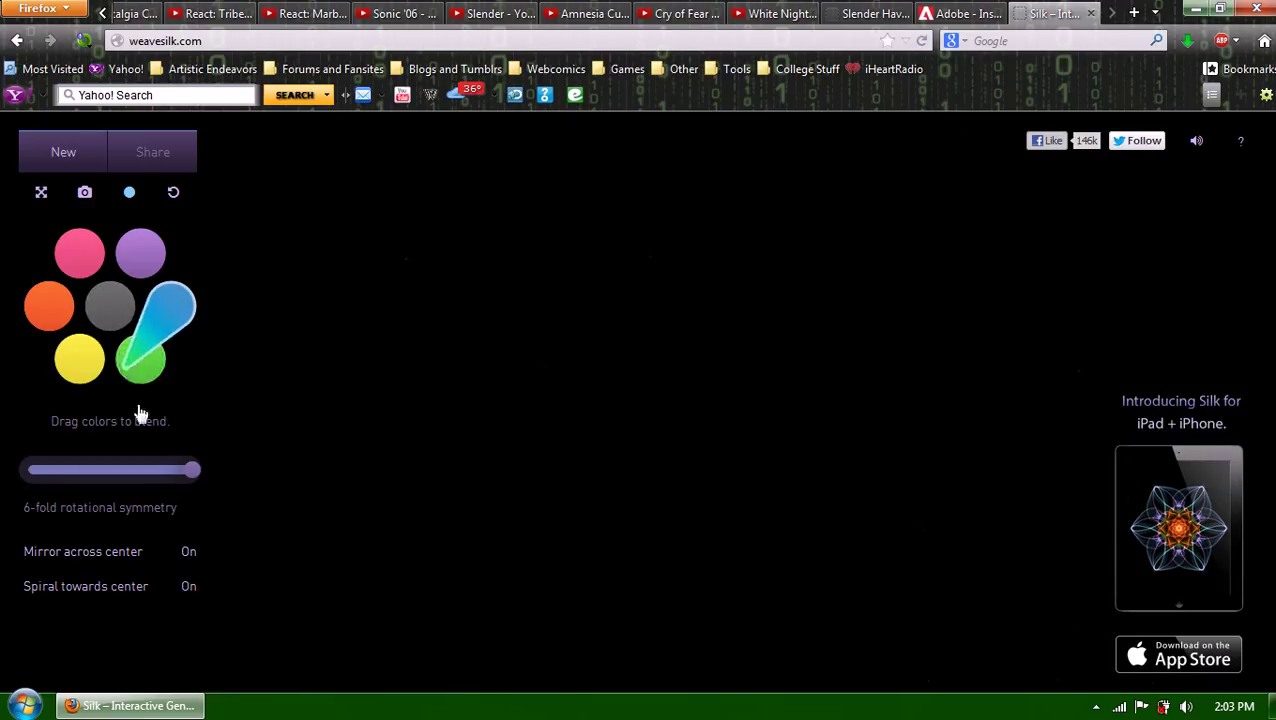
drag(140, 415, 150, 416)
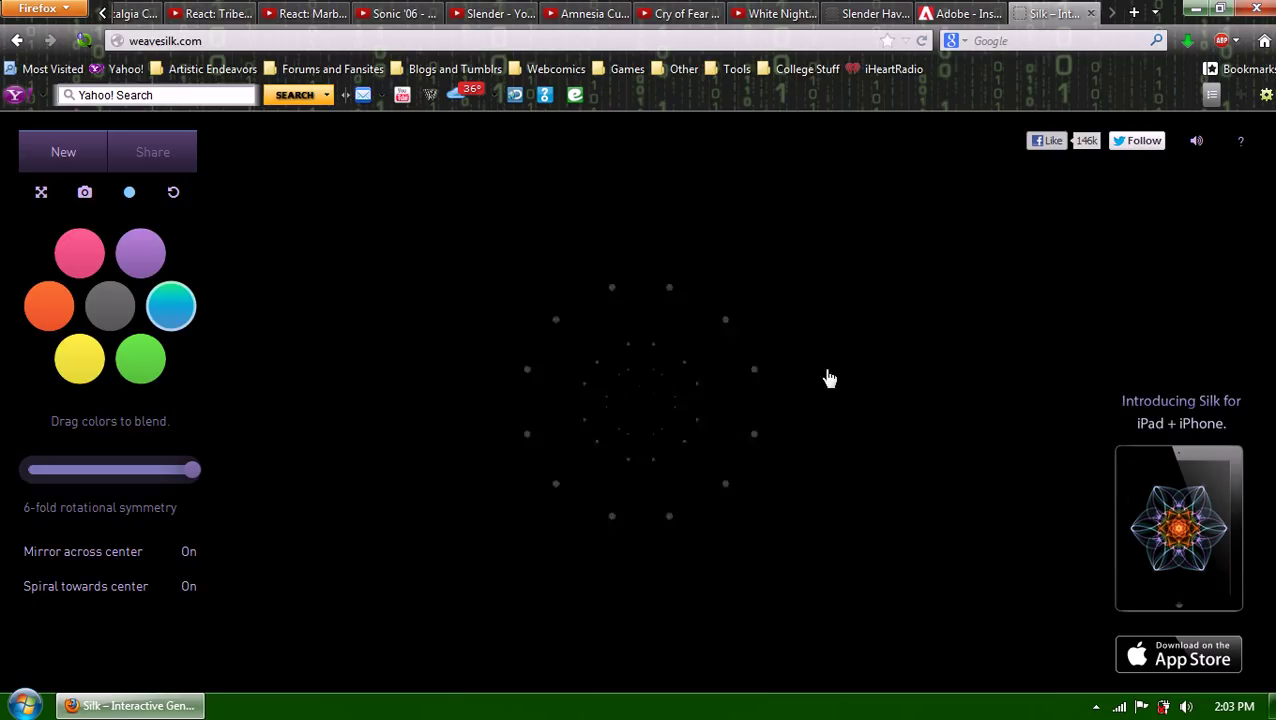
mouse_move(843, 381)
mouse_down()
mouse_move(909, 369)
mouse_move(961, 330)
mouse_move(1080, 351)
mouse_move(1065, 370)
mouse_move(993, 380)
mouse_move(583, 376)
mouse_move(425, 298)
mouse_up()
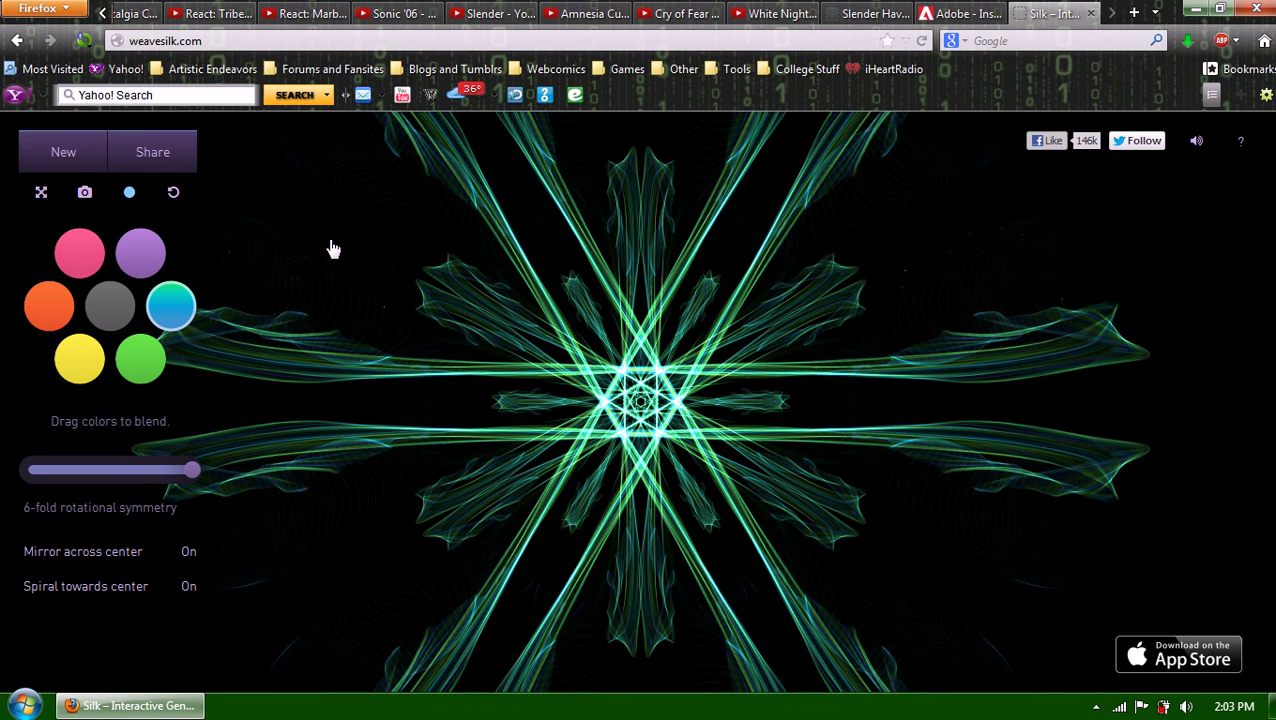
mouse_move(318, 296)
mouse_down()
mouse_move(367, 332)
mouse_move(545, 382)
mouse_move(811, 399)
mouse_move(671, 396)
mouse_move(500, 307)
mouse_move(464, 318)
mouse_move(452, 339)
mouse_move(499, 373)
mouse_move(615, 383)
mouse_move(750, 431)
mouse_up()
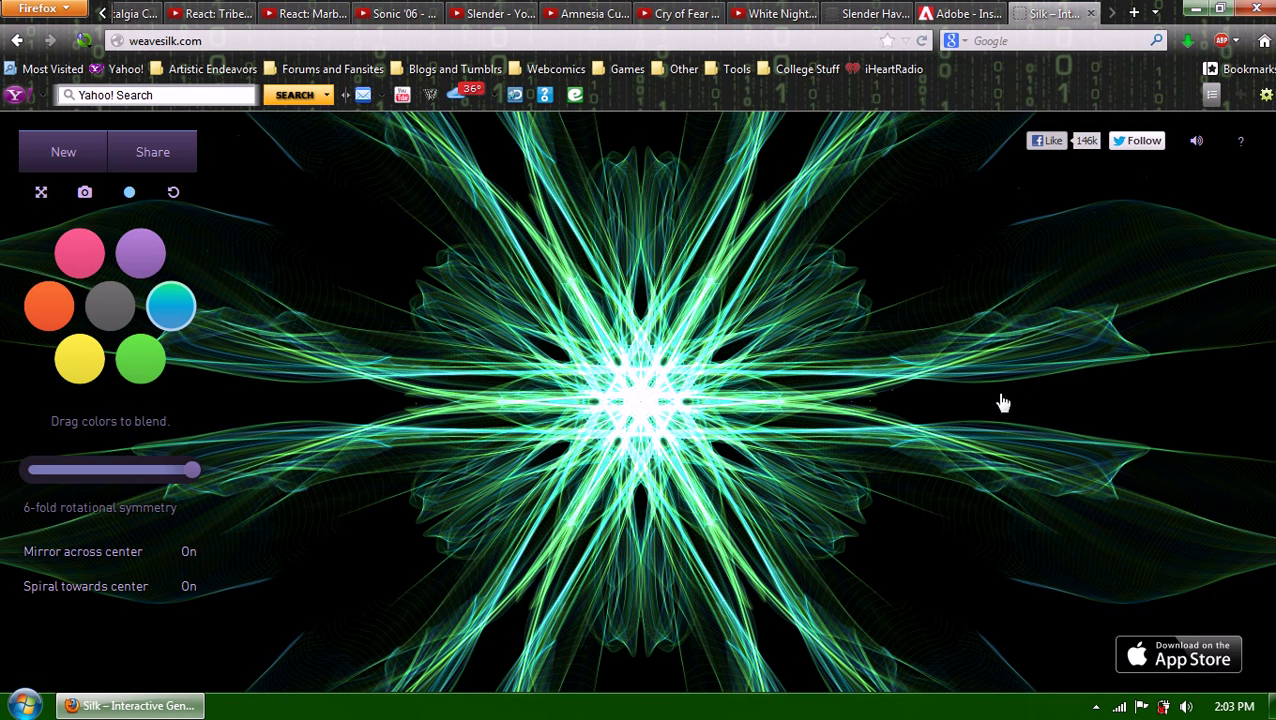
mouse_move(1178, 396)
mouse_down()
mouse_move(1267, 401)
mouse_move(903, 369)
mouse_move(652, 390)
mouse_move(497, 347)
mouse_up()
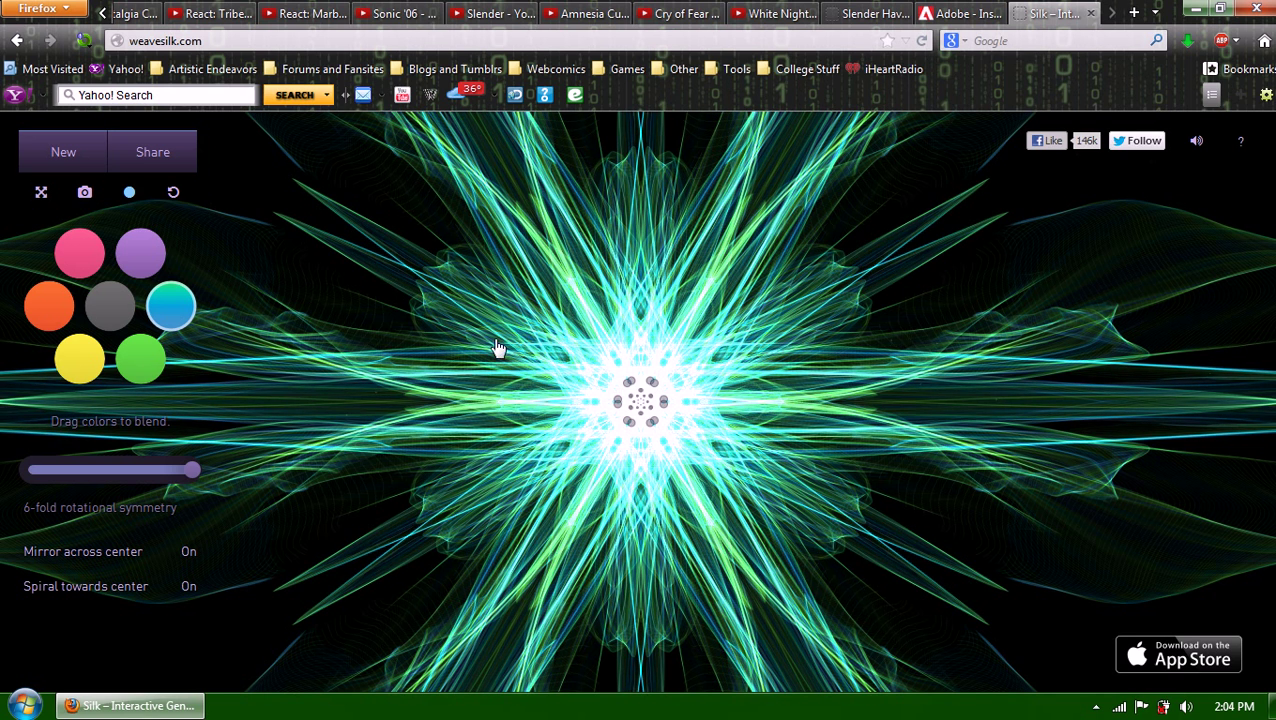
Switch to pink and add pink strands out from the centre and along the middle.
click(73, 262)
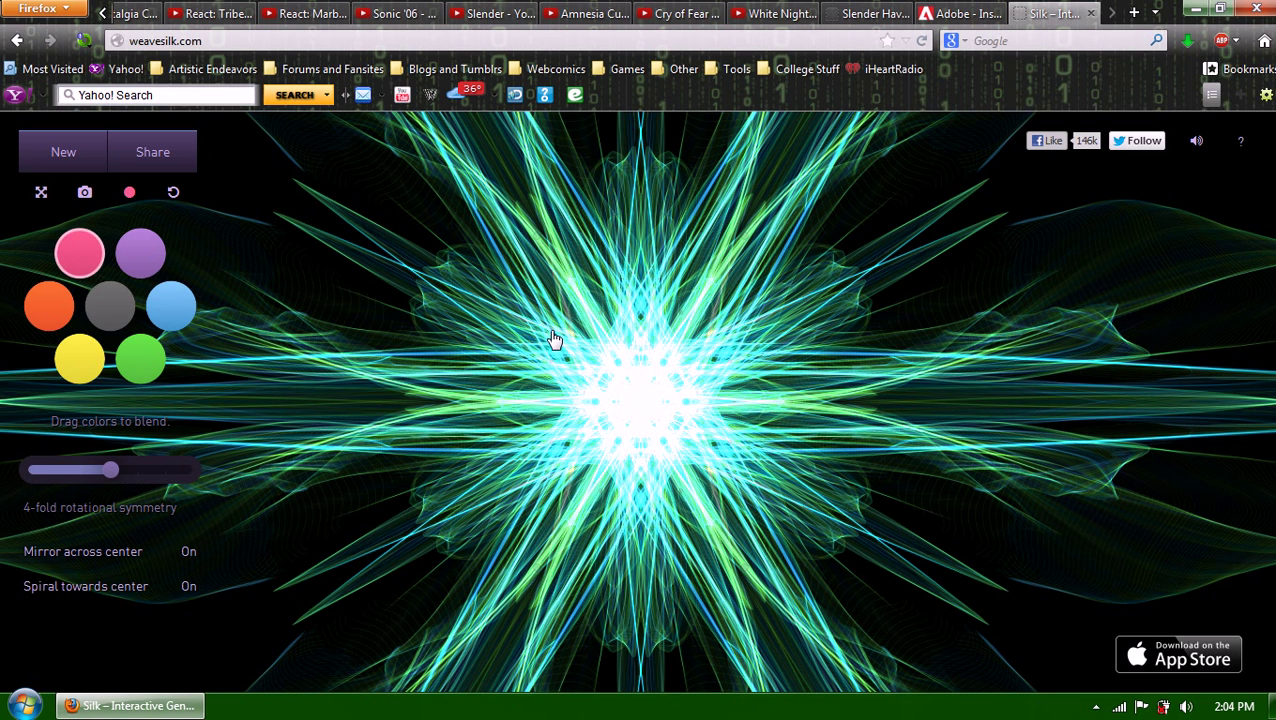
mouse_move(517, 321)
mouse_down()
mouse_move(484, 307)
mouse_move(280, 173)
mouse_move(449, 214)
mouse_move(506, 270)
mouse_move(345, 140)
mouse_move(464, 228)
mouse_up()
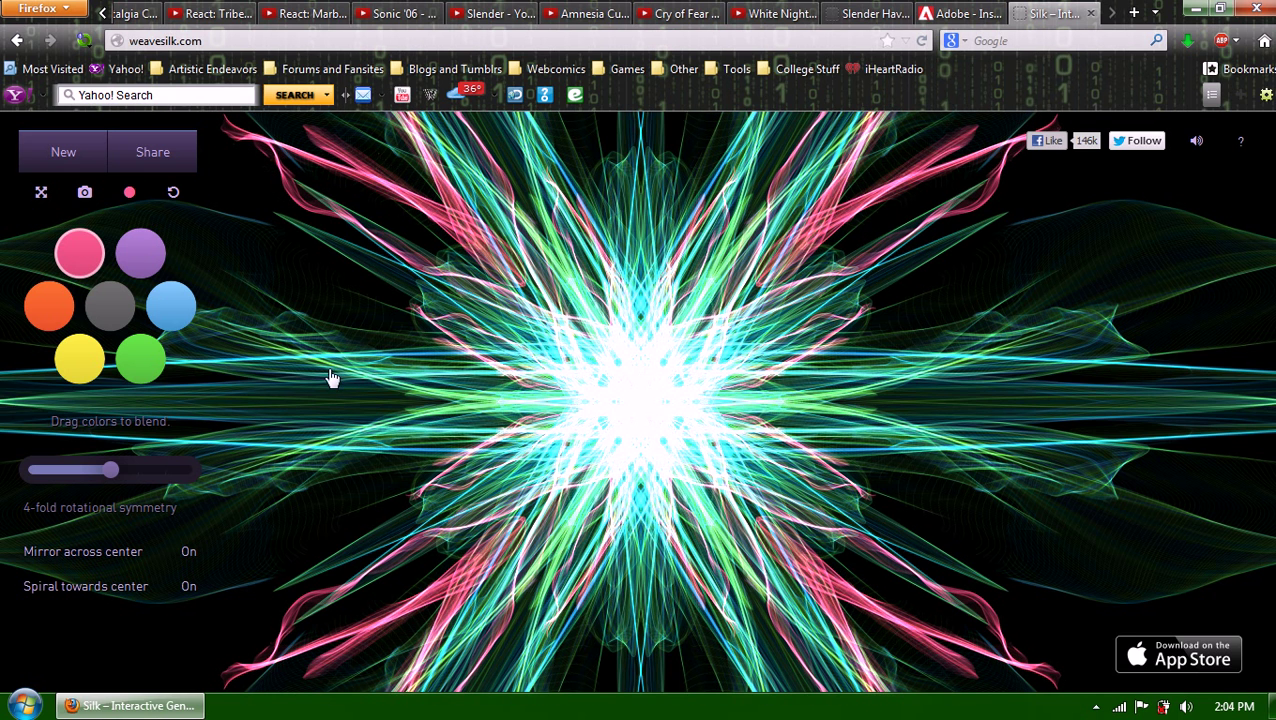
drag(510, 399, 1118, 400)
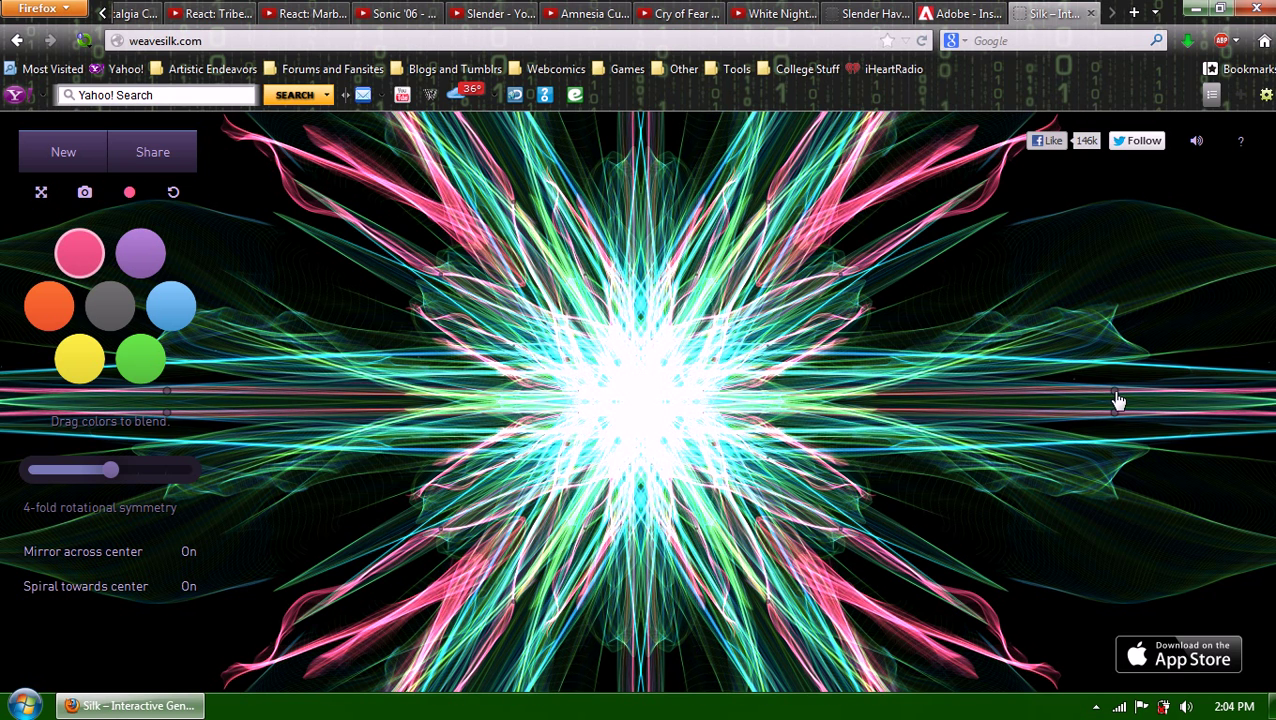